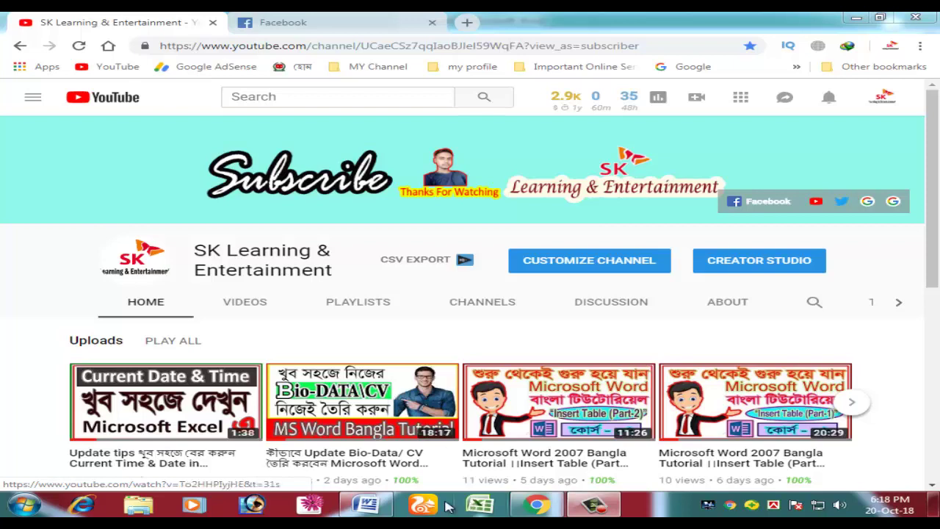
Switch from the YouTube channel page in Chrome to the blank Word Document1
click(371, 507)
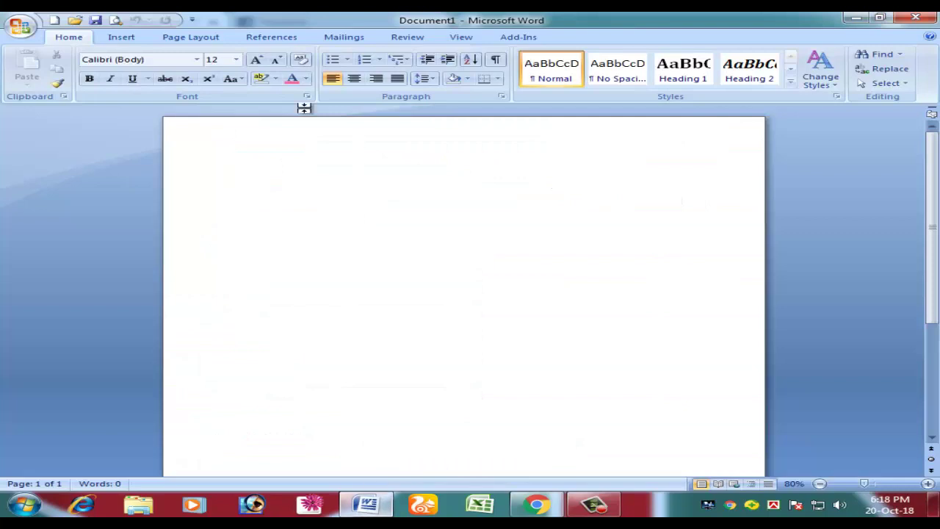
Show the Insert commands on the Word ribbon
click(121, 38)
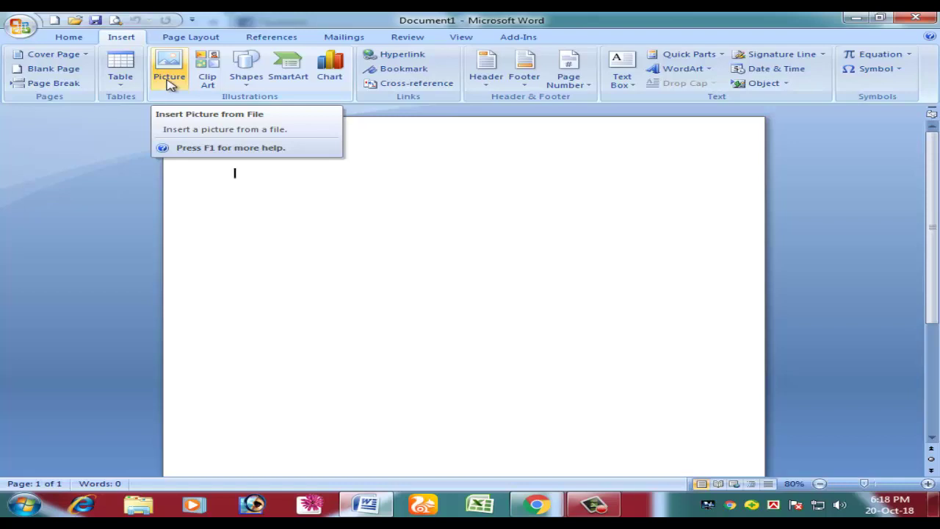
Insert the Chrysanthemum photo from Pictures > Sample Pictures into Document1
click(170, 84)
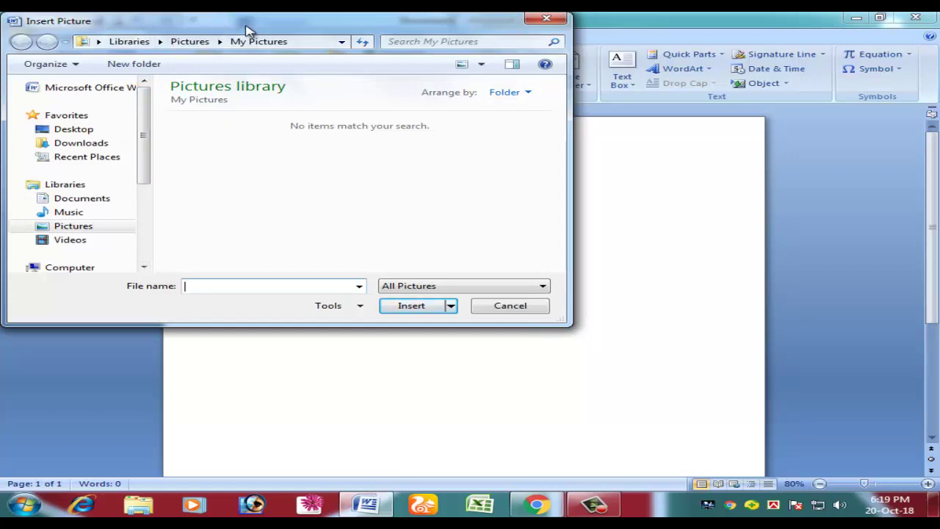
mouse_move(142, 122)
mouse_down()
mouse_move(144, 208)
mouse_move(146, 116)
mouse_up()
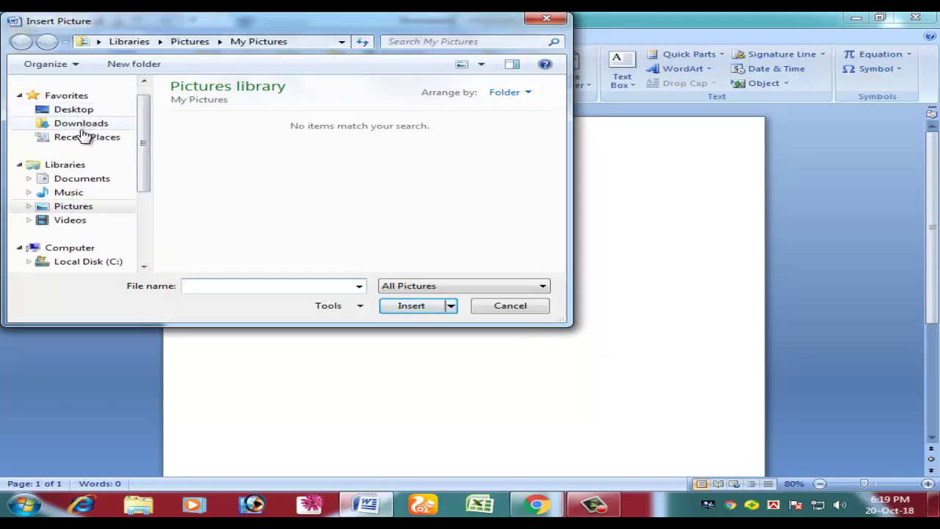
mouse_move(143, 130)
mouse_down()
mouse_move(146, 116)
mouse_move(143, 170)
mouse_up()
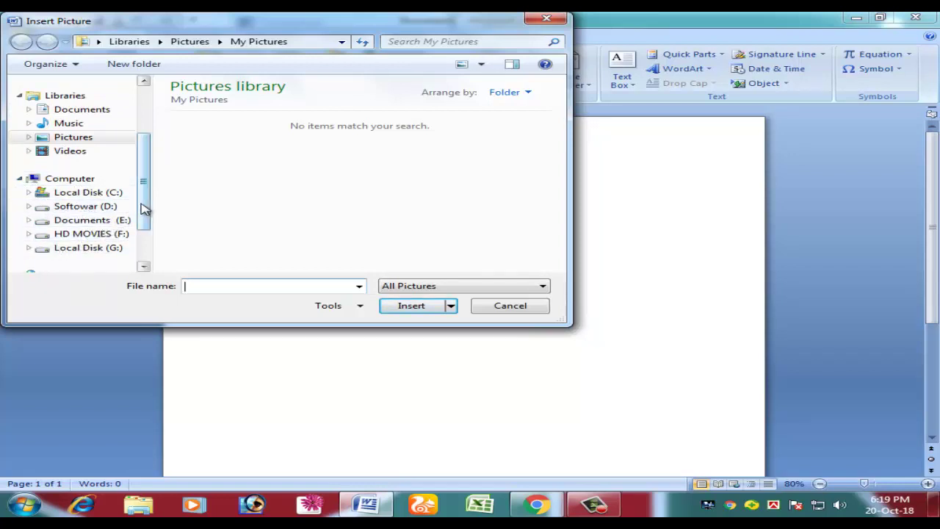
drag(145, 208, 151, 157)
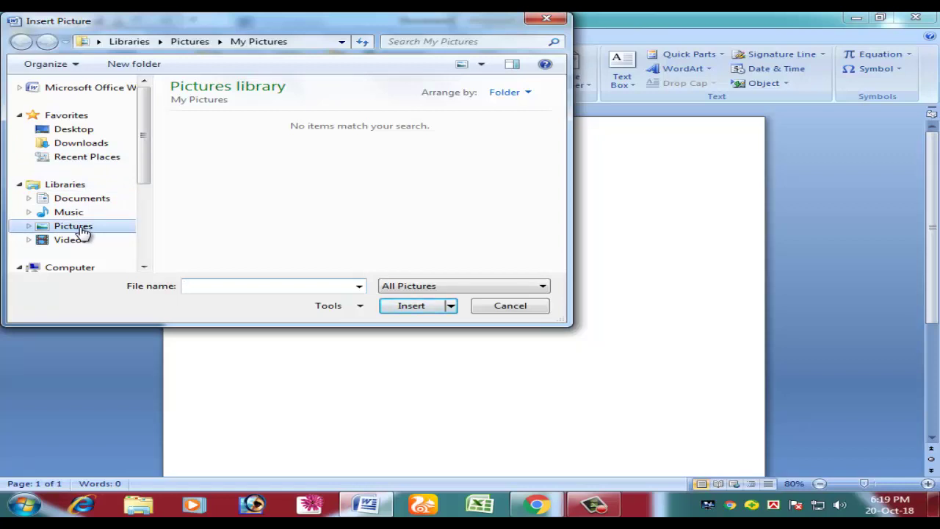
click(83, 232)
double_click(235, 173)
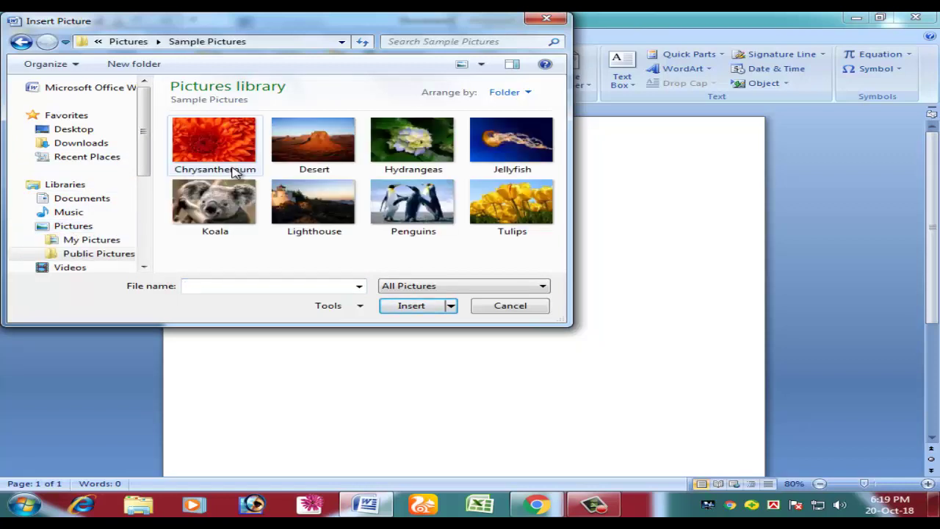
click(231, 152)
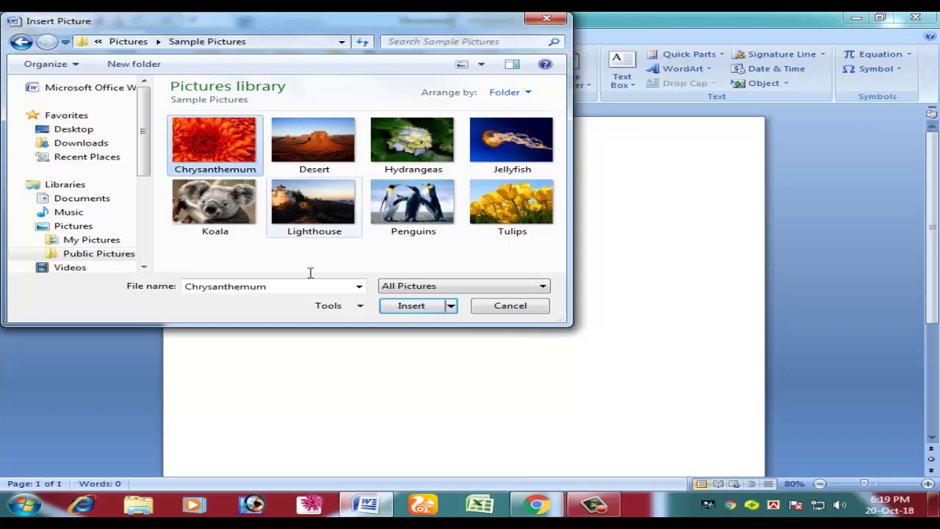
click(424, 307)
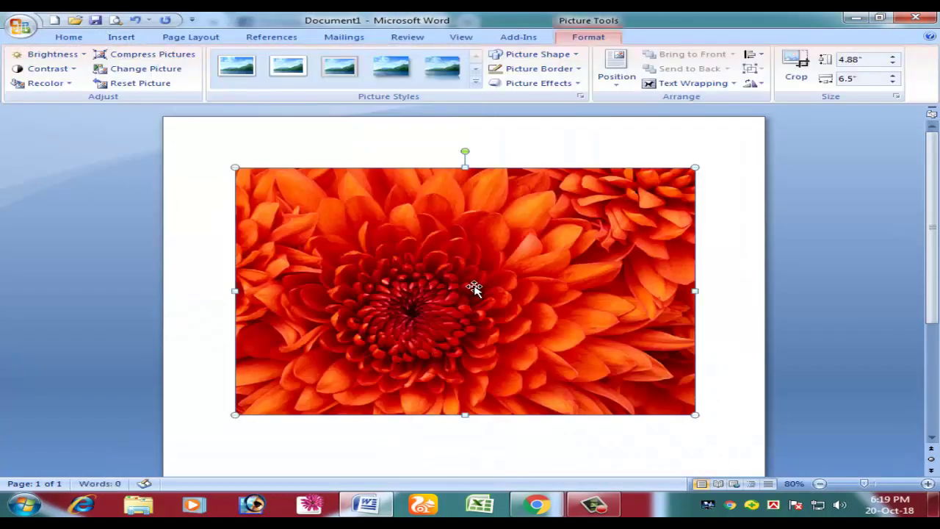
Set the flower picture to Behind Text wrapping and nudge it slightly lower on the page
mouse_move(443, 250)
mouse_down()
mouse_move(321, 346)
mouse_move(390, 239)
mouse_move(644, 272)
mouse_up()
click(687, 83)
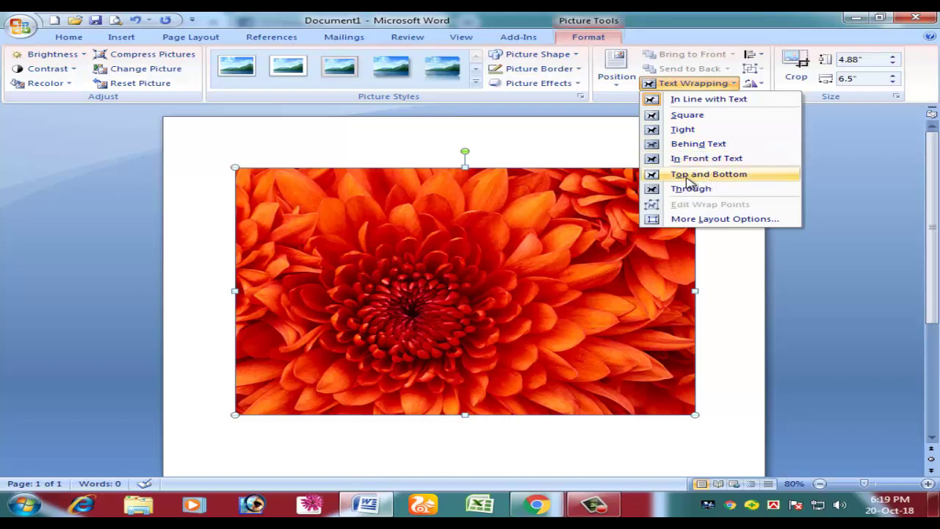
click(697, 145)
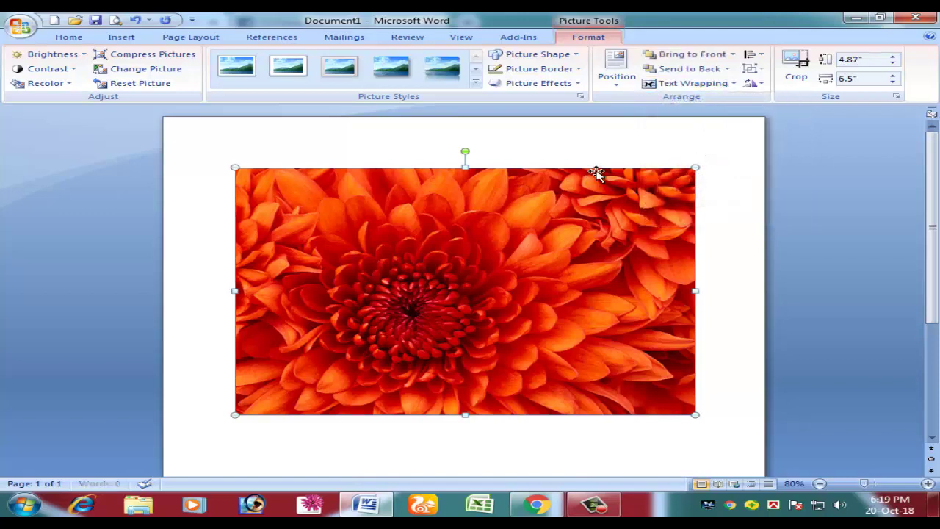
mouse_move(444, 261)
mouse_down()
mouse_move(504, 237)
mouse_move(441, 277)
mouse_move(463, 253)
mouse_up()
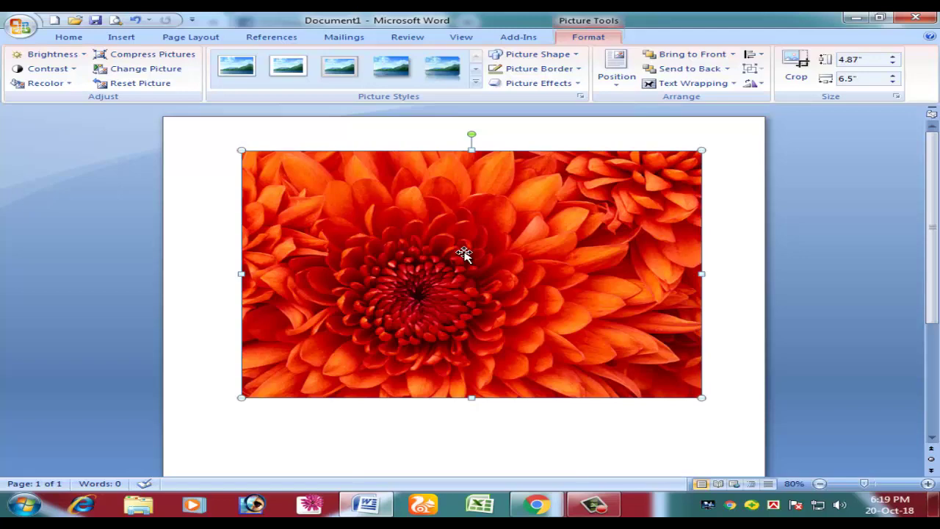
drag(479, 255, 483, 270)
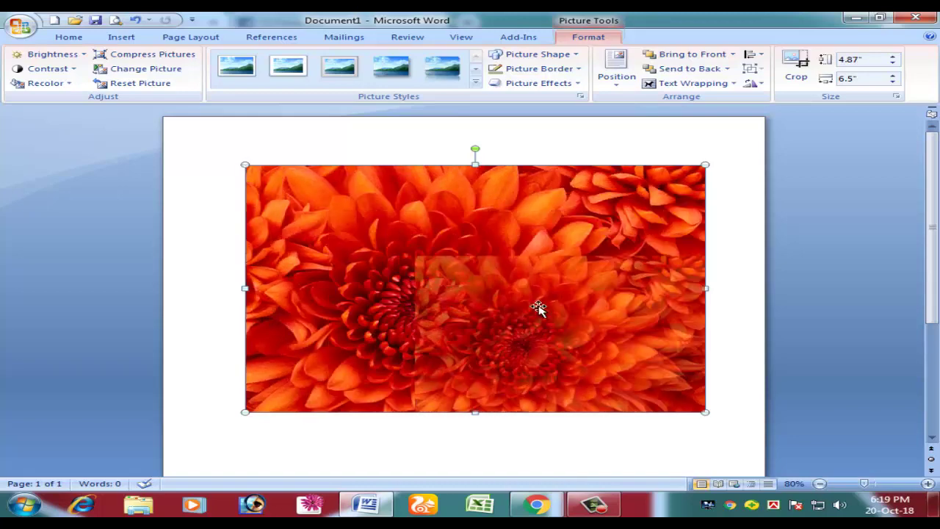
Shrink the flower picture to about 3.08 by 4.11 inches and move it down and right
drag(247, 166, 414, 256)
mouse_move(569, 317)
mouse_down()
mouse_move(419, 219)
mouse_move(362, 200)
mouse_up()
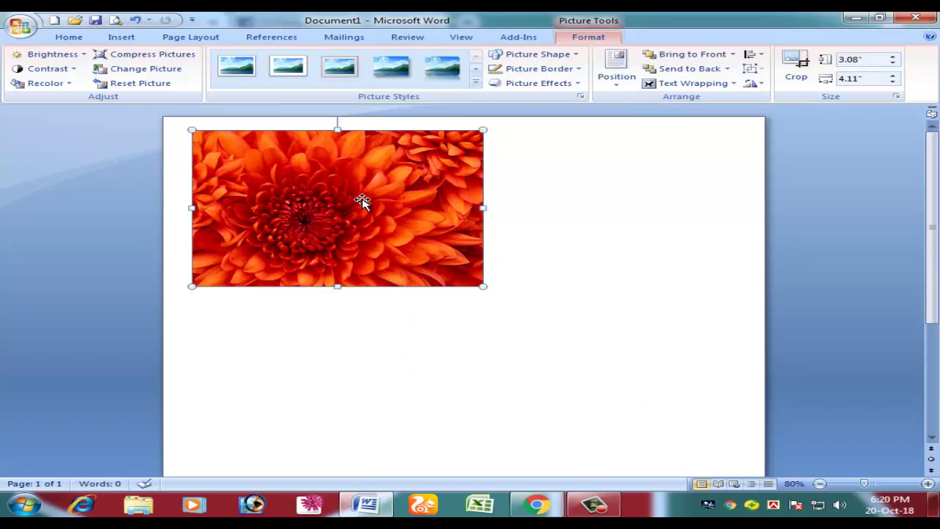
drag(362, 201, 414, 270)
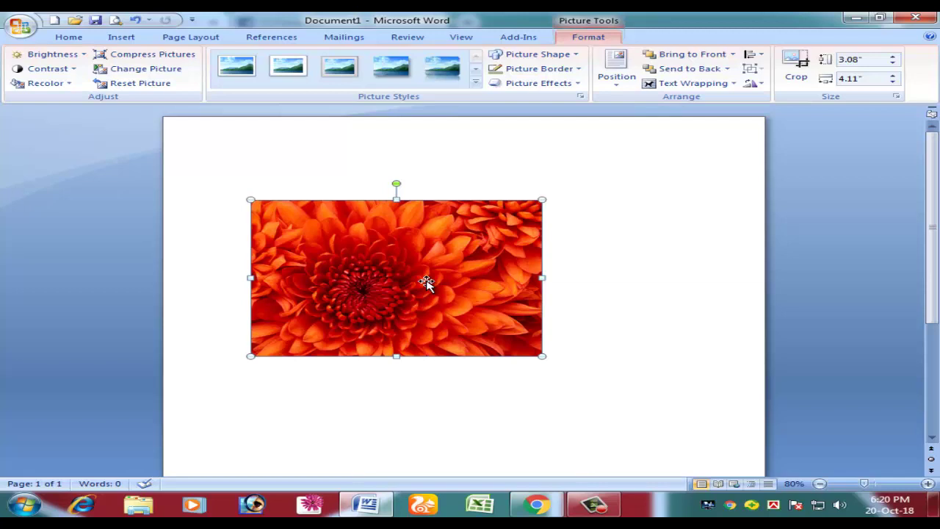
click(56, 56)
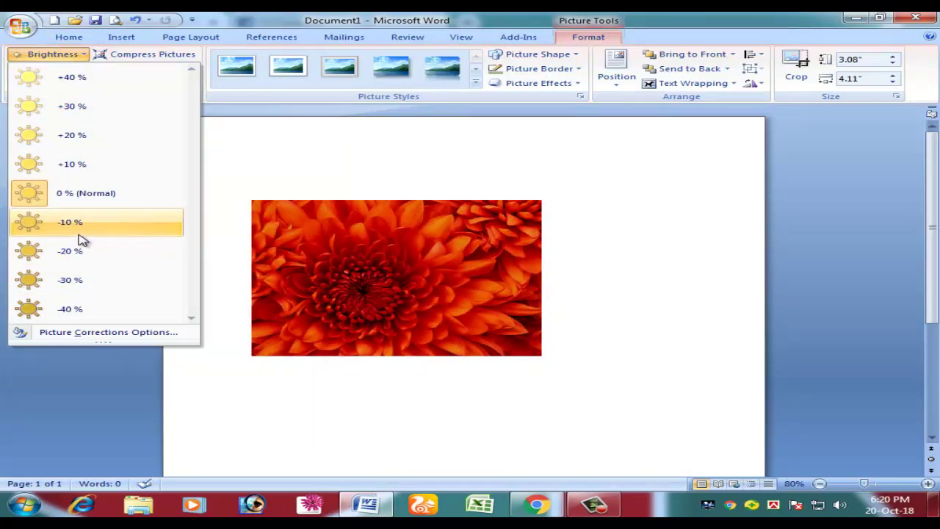
click(84, 192)
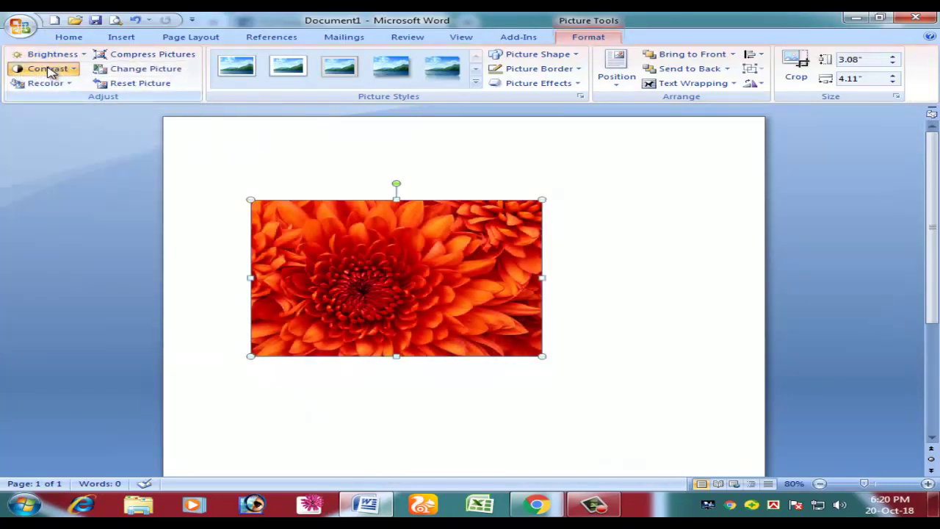
click(50, 70)
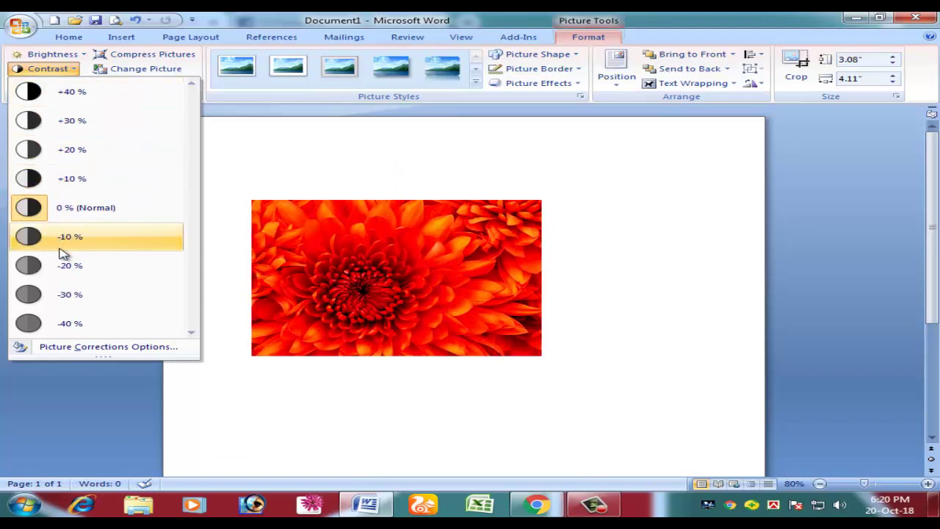
click(269, 181)
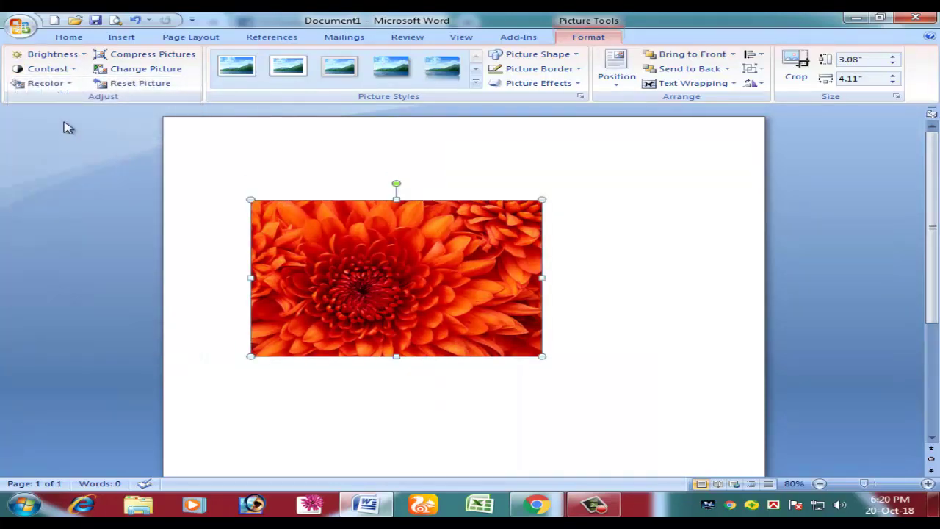
click(46, 83)
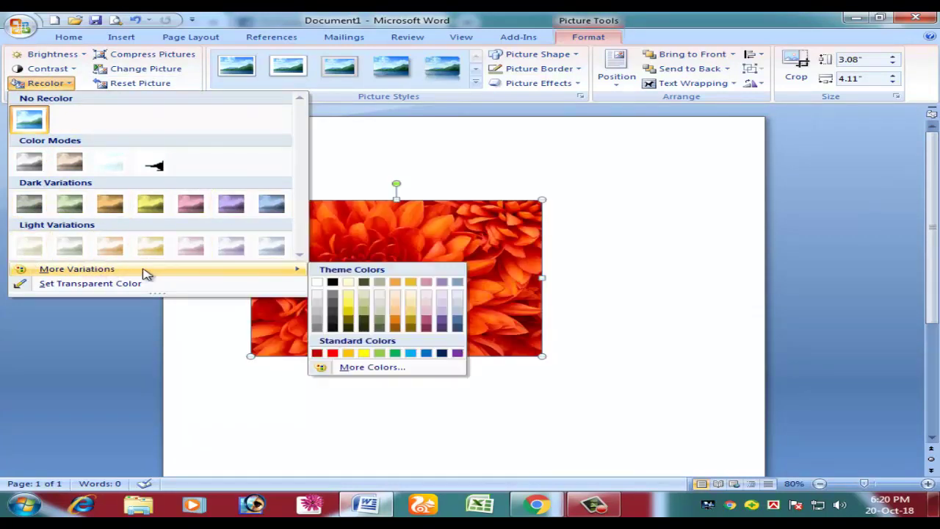
mouse_move(78, 269)
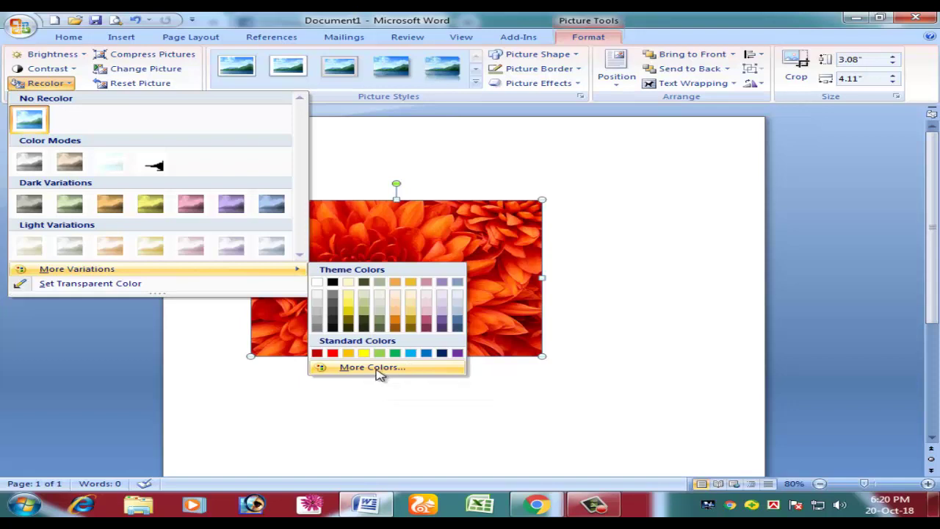
click(133, 284)
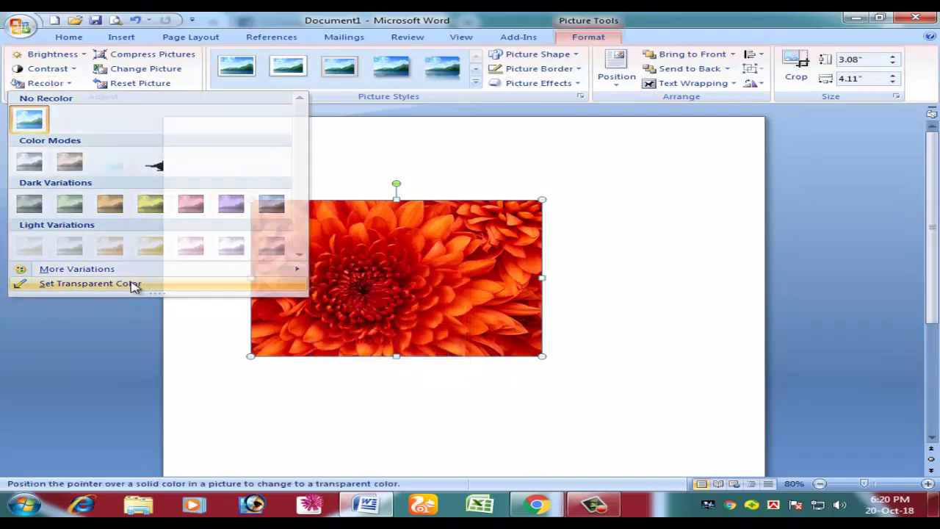
click(338, 250)
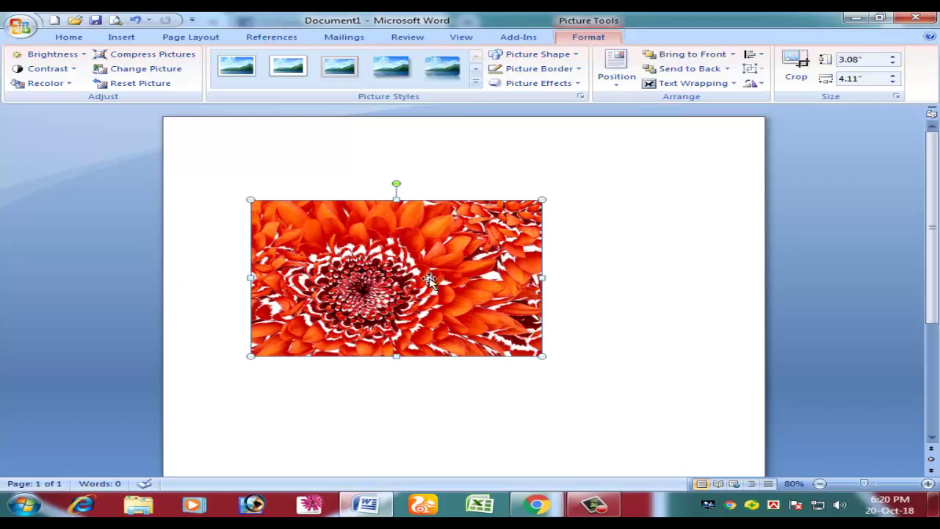
key(ctrl+z)
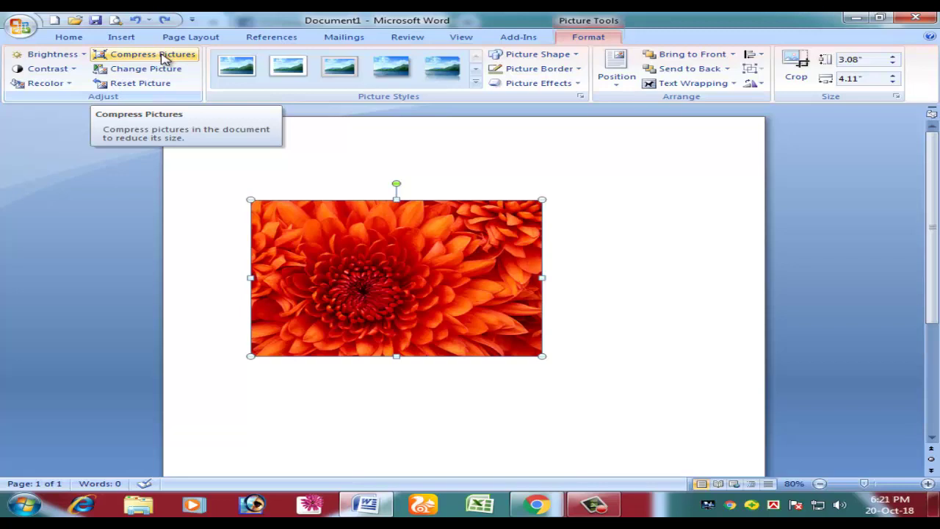
click(162, 56)
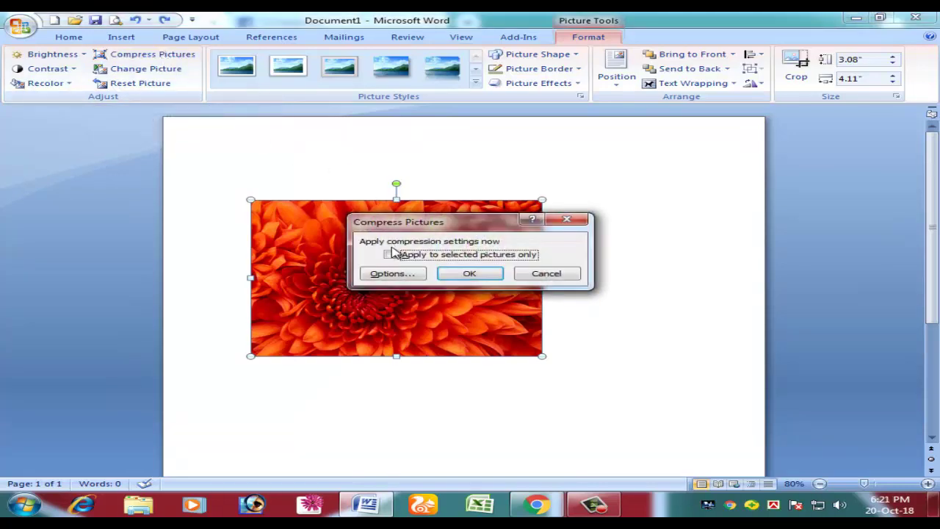
click(388, 254)
click(468, 272)
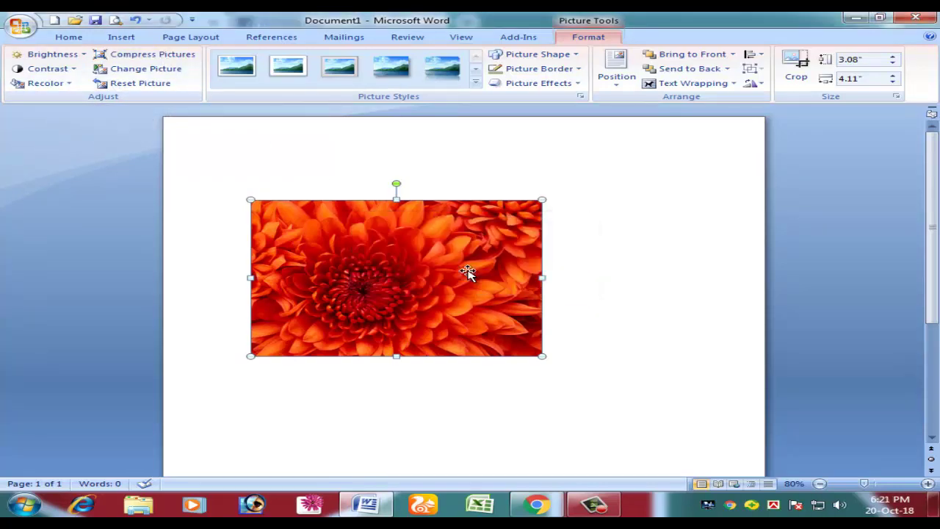
click(147, 55)
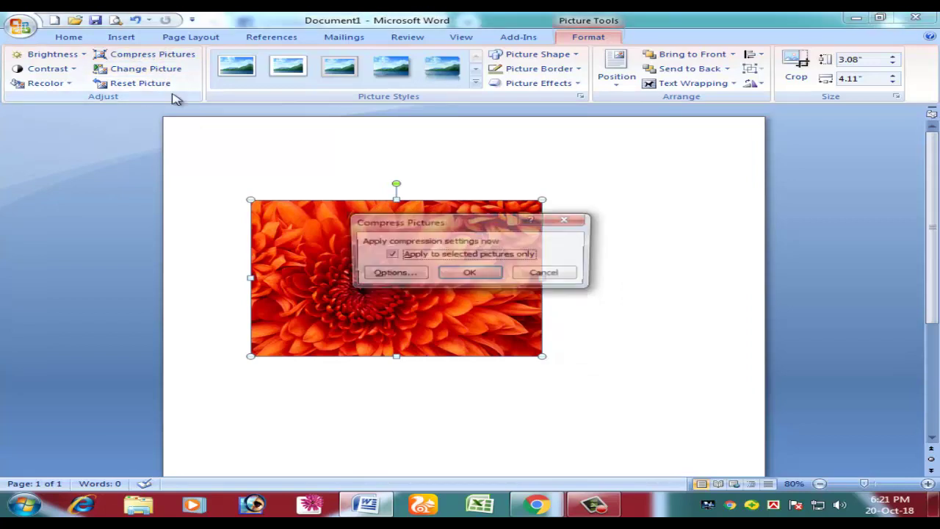
click(413, 276)
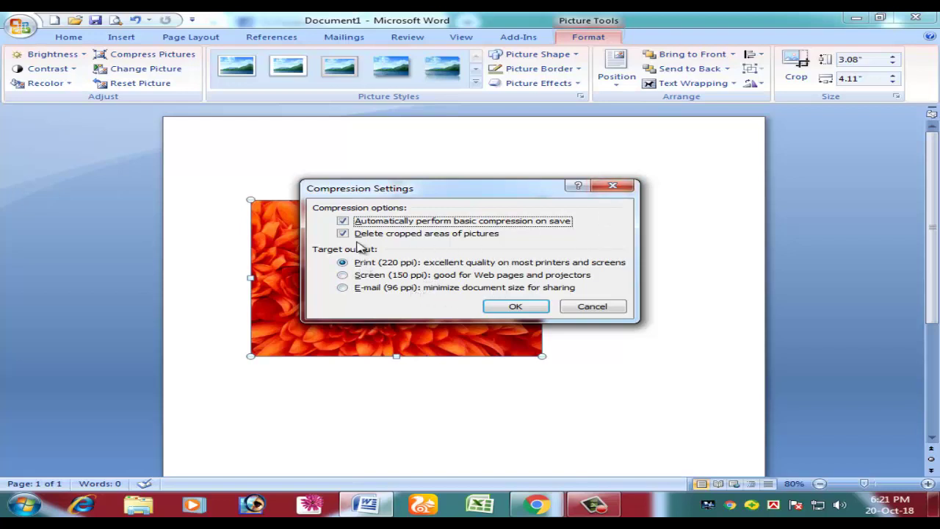
click(617, 306)
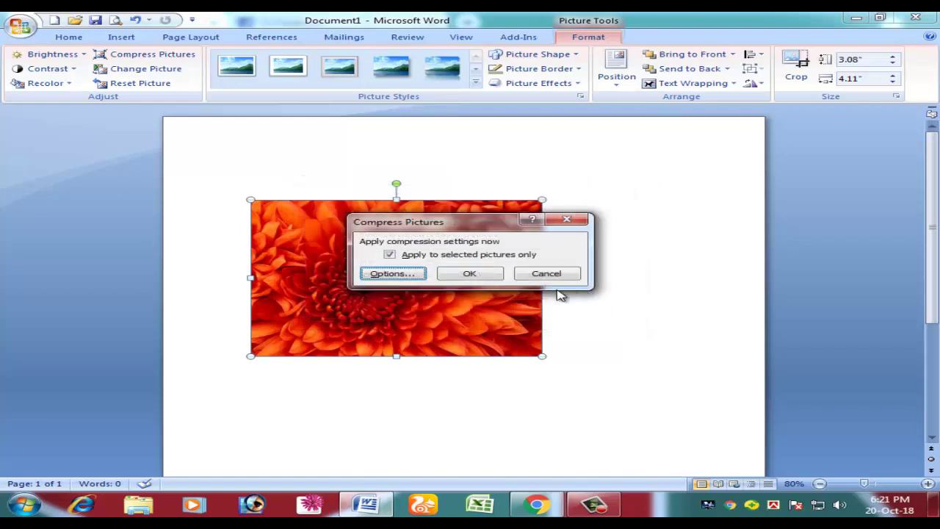
click(557, 274)
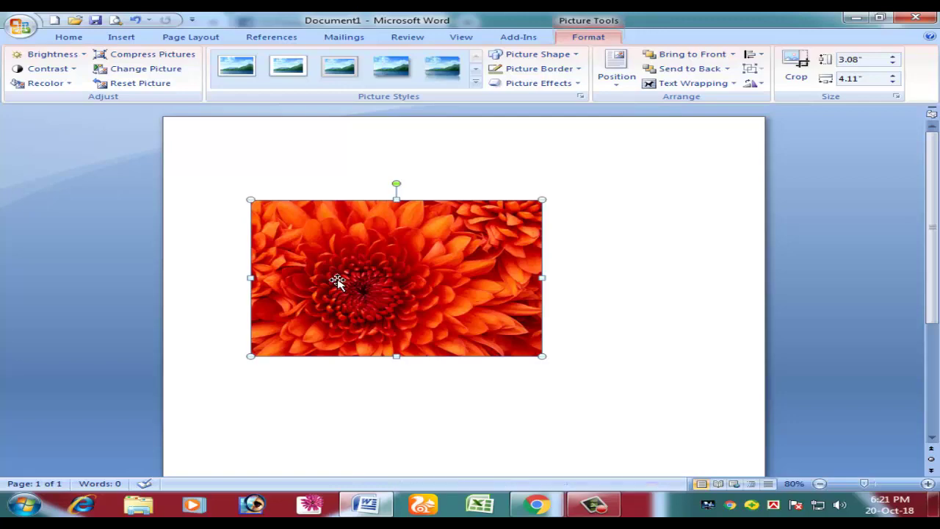
Swap the flower for the Penguins sample picture, reset it to full size, and move it top-left
click(172, 70)
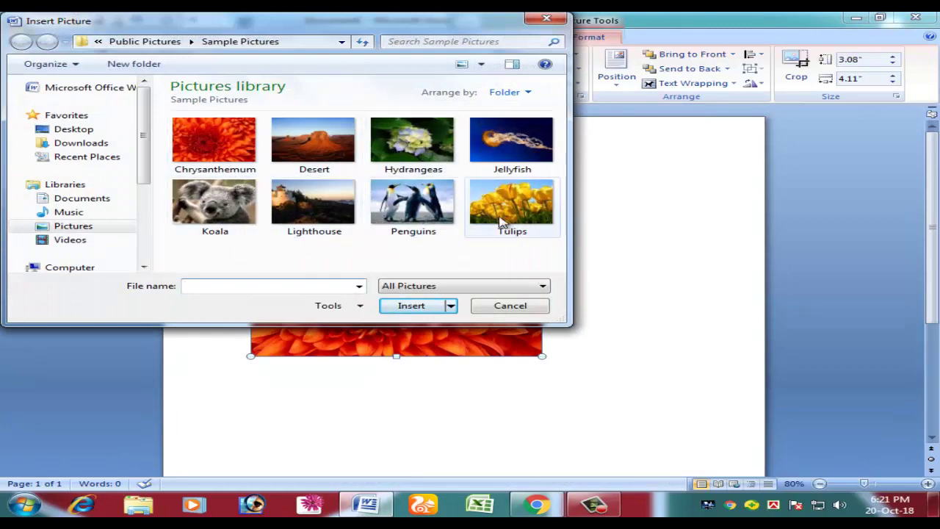
click(413, 206)
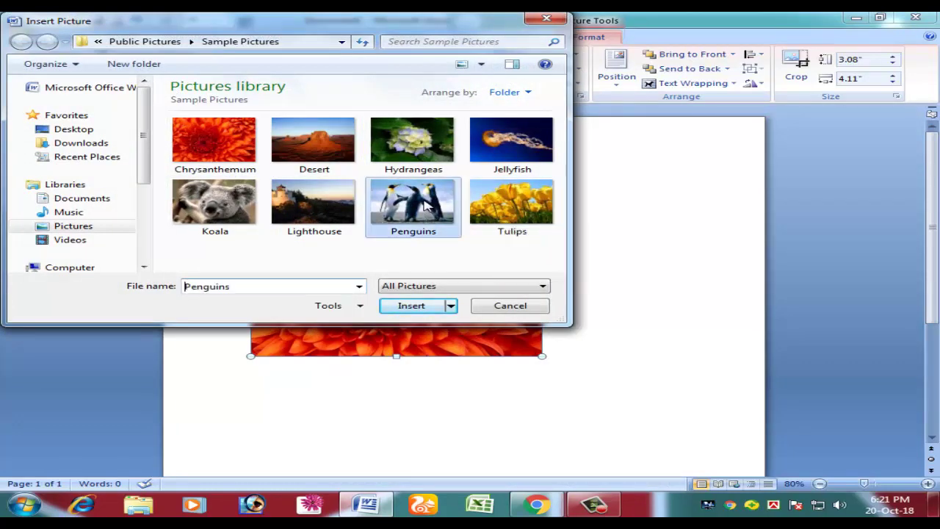
click(417, 312)
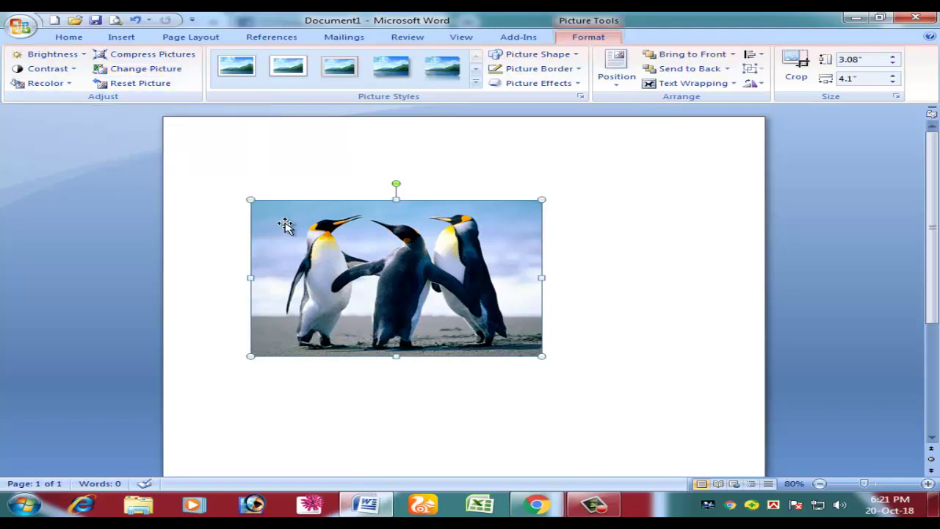
click(140, 85)
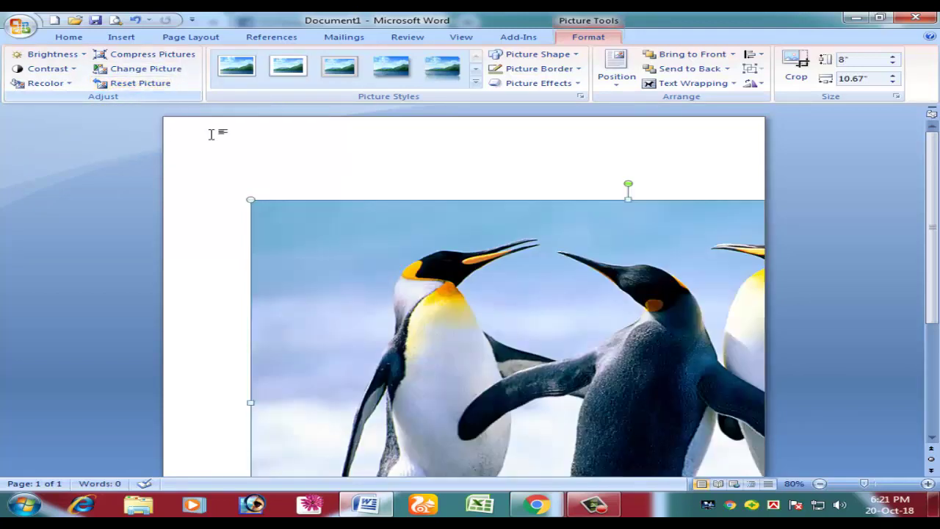
mouse_move(694, 382)
mouse_down()
mouse_move(524, 272)
mouse_move(177, 155)
mouse_up()
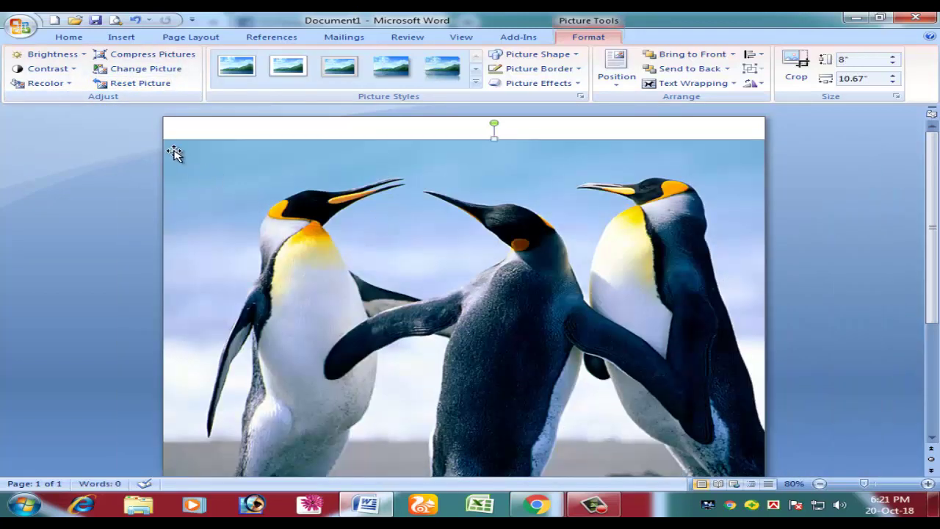
Resize the penguin picture to 3.52 by 4.68 inches near the page's upper left
mouse_move(293, 206)
mouse_down()
mouse_move(187, 157)
mouse_move(571, 341)
mouse_up()
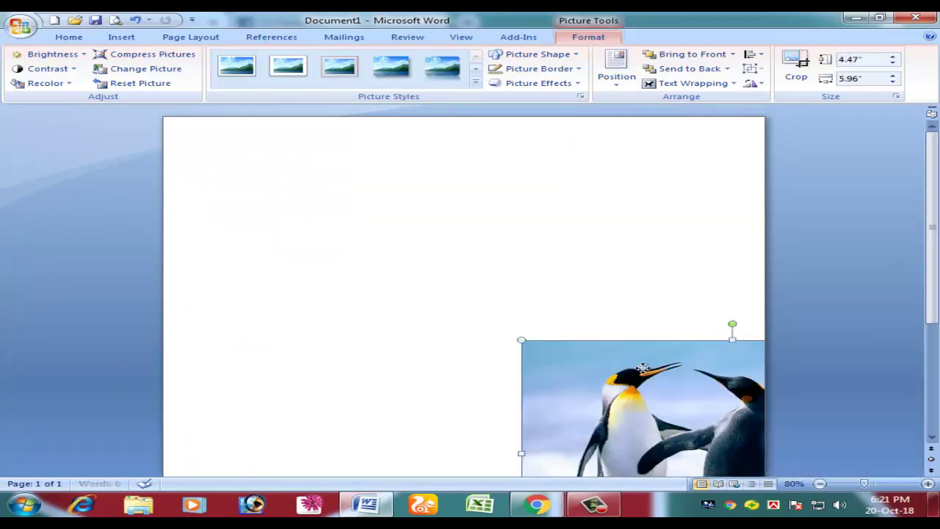
drag(724, 389, 411, 200)
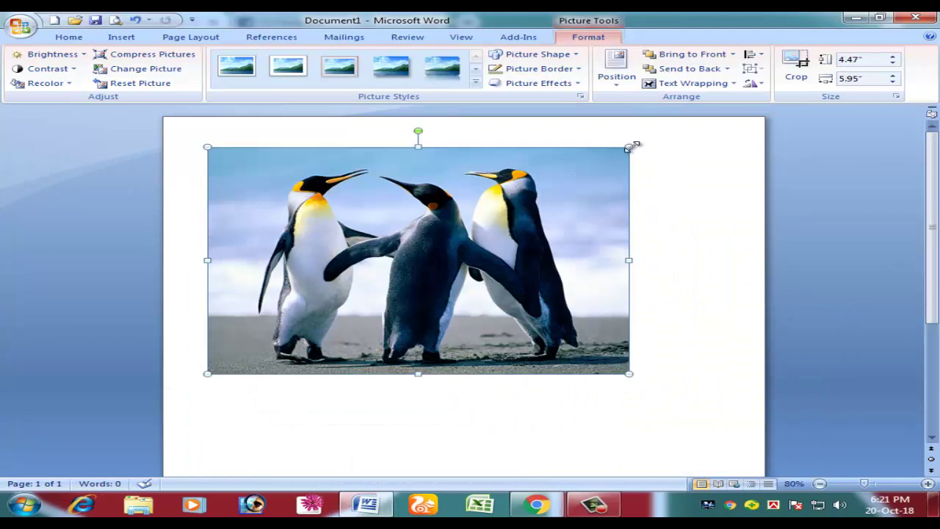
drag(629, 148, 539, 195)
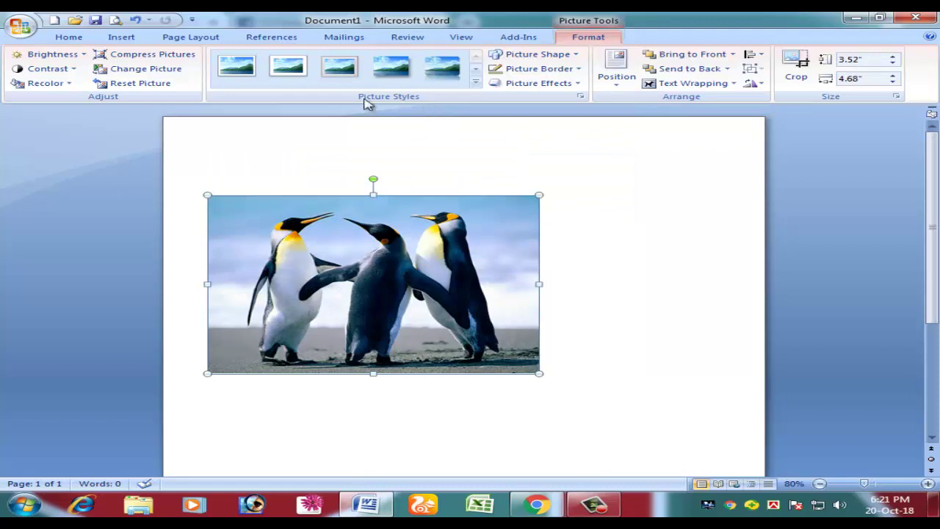
Clip the penguin photo to the Basic Shapes pentagon after trying a flowchart card shape
click(475, 82)
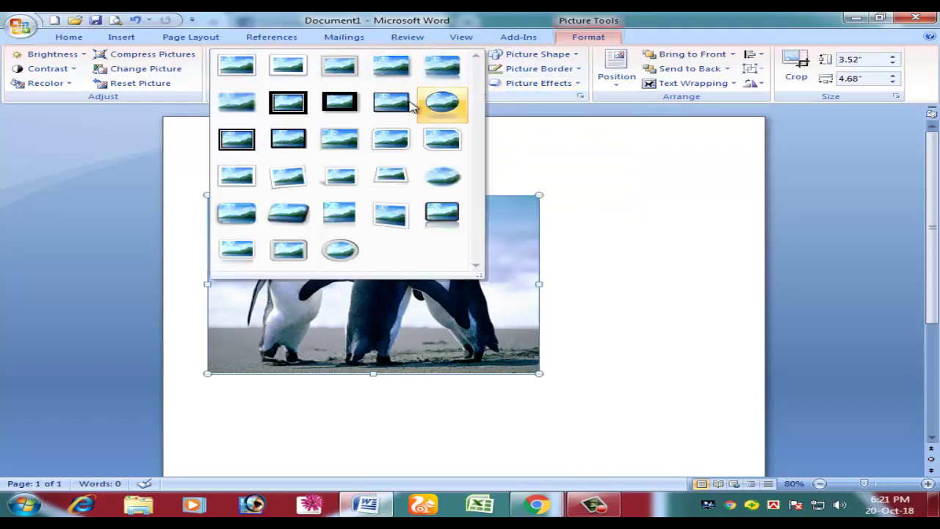
click(596, 215)
click(568, 55)
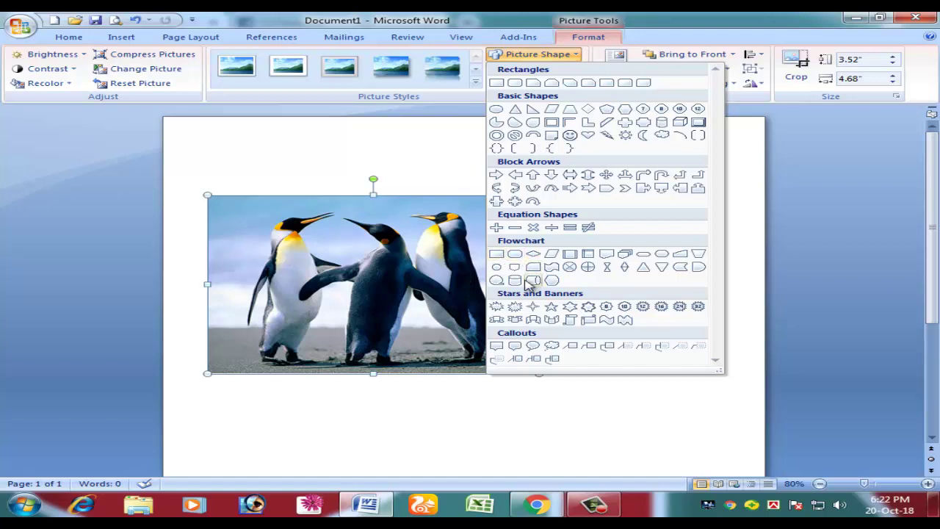
click(535, 267)
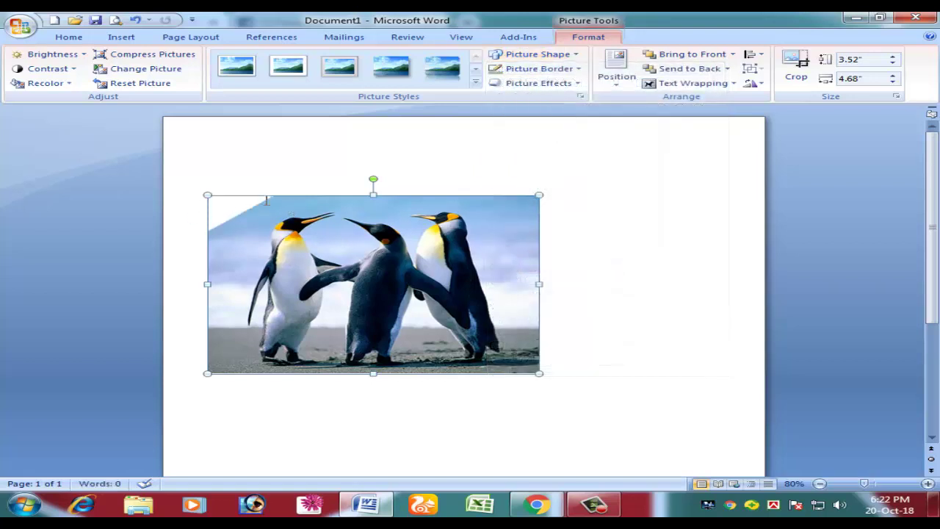
click(577, 56)
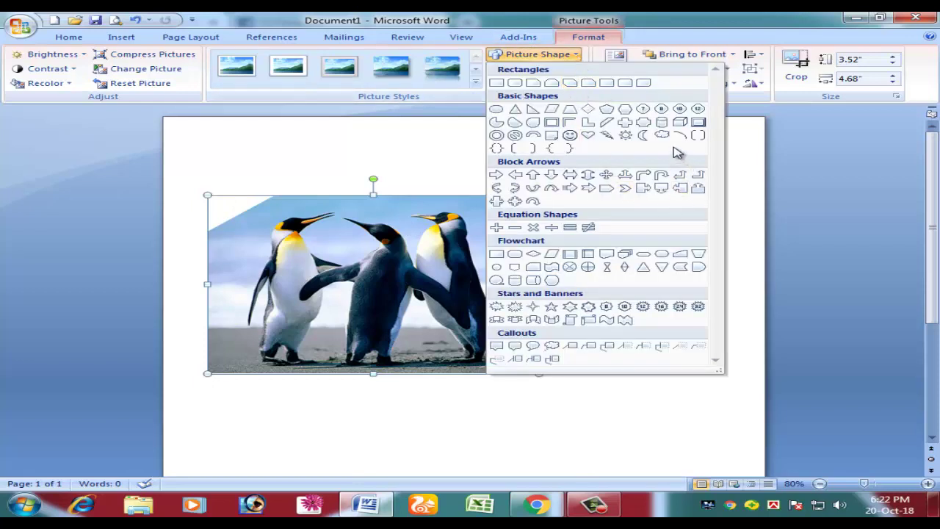
click(607, 110)
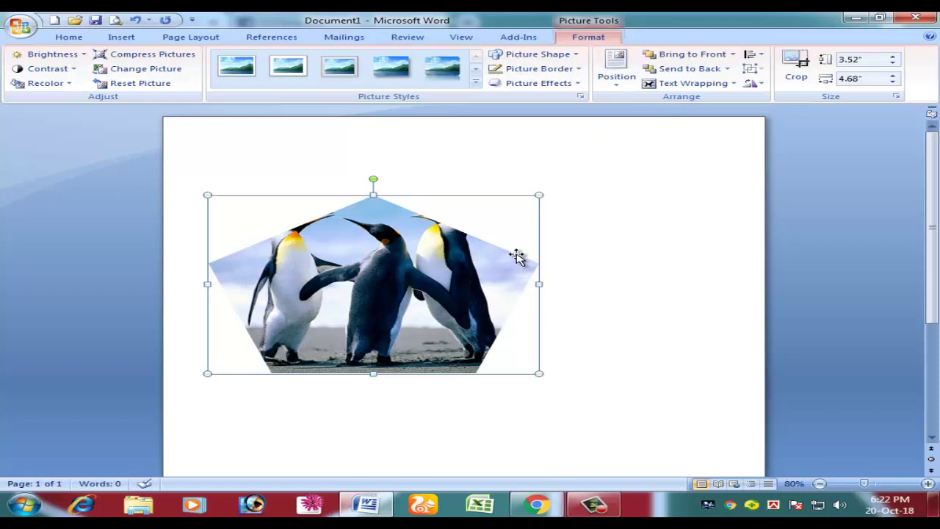
click(577, 69)
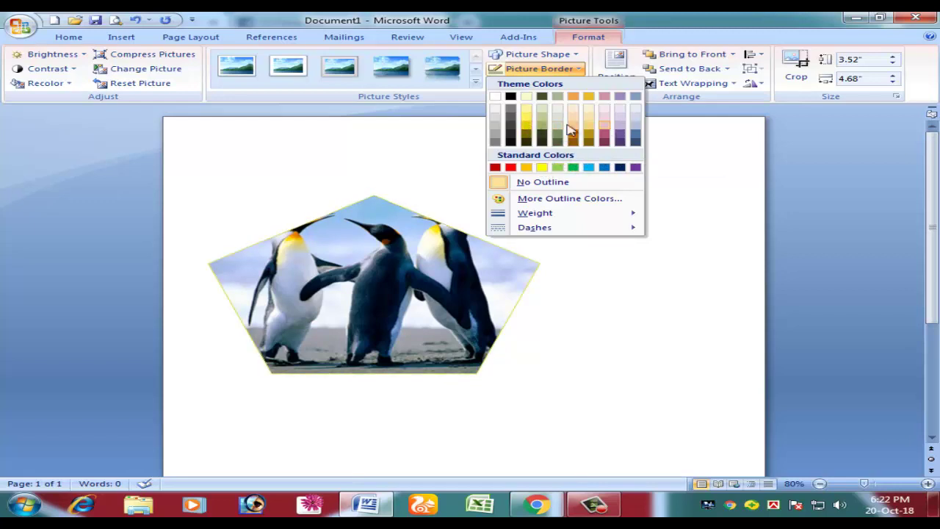
click(424, 139)
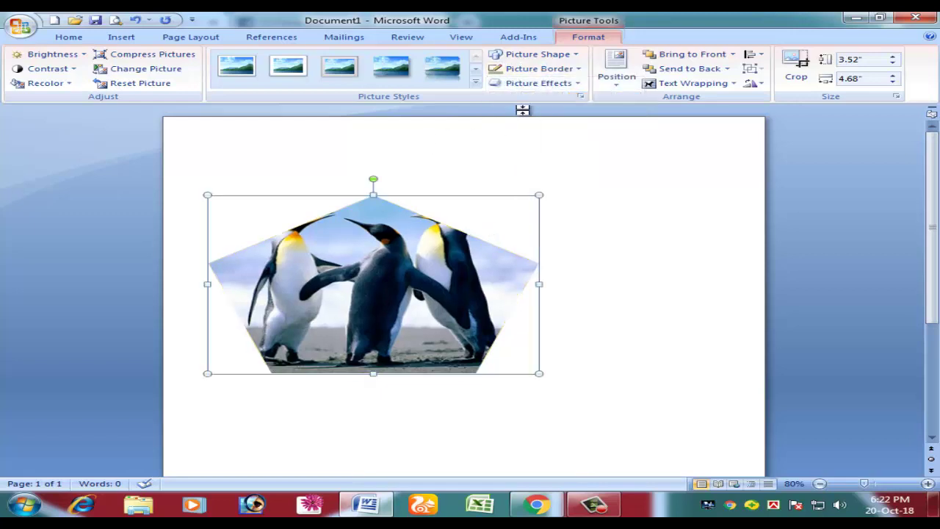
click(594, 504)
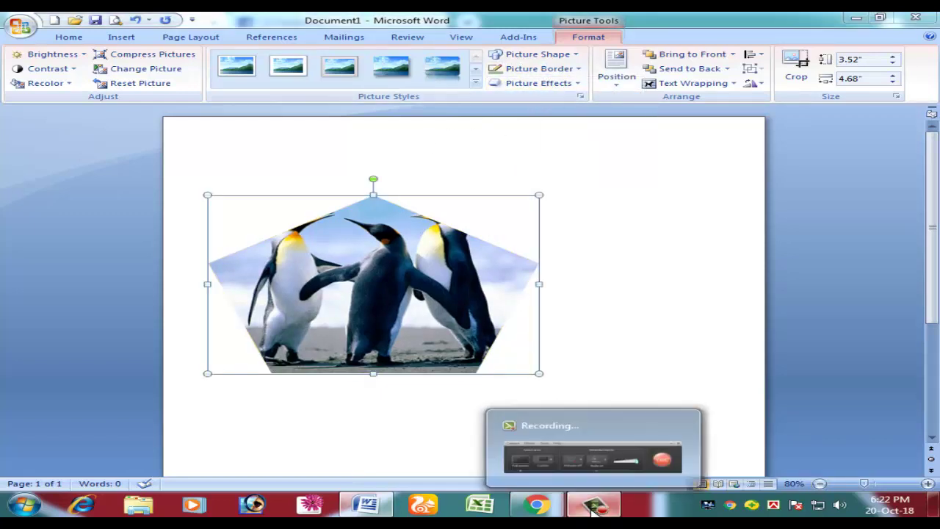
click(853, 445)
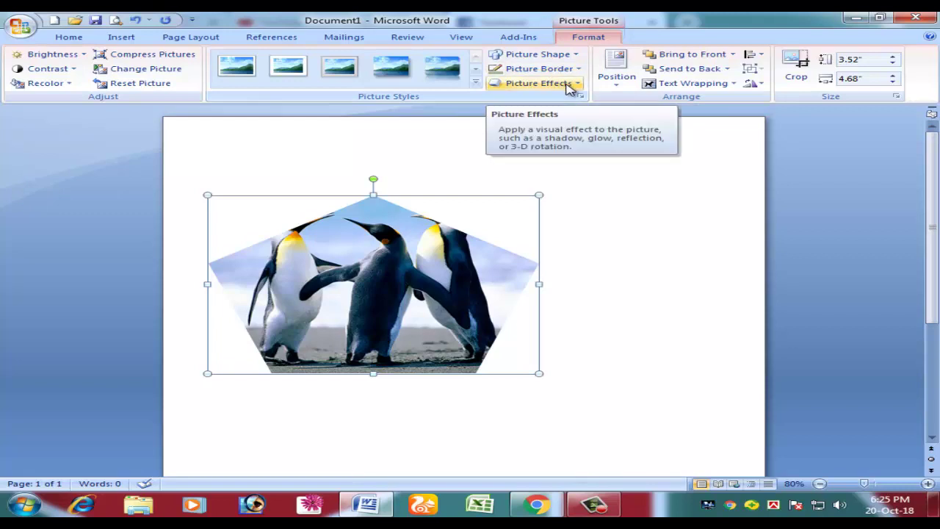
click(570, 85)
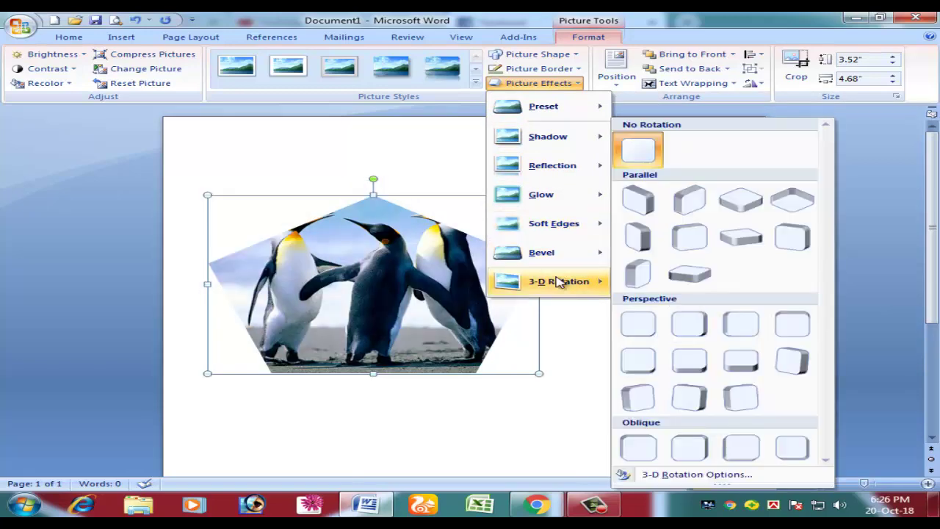
mouse_move(558, 281)
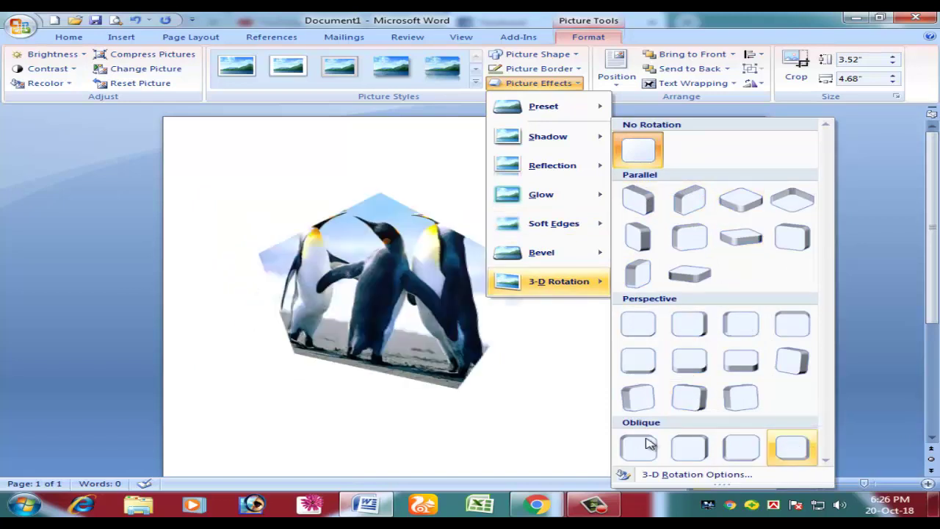
click(686, 474)
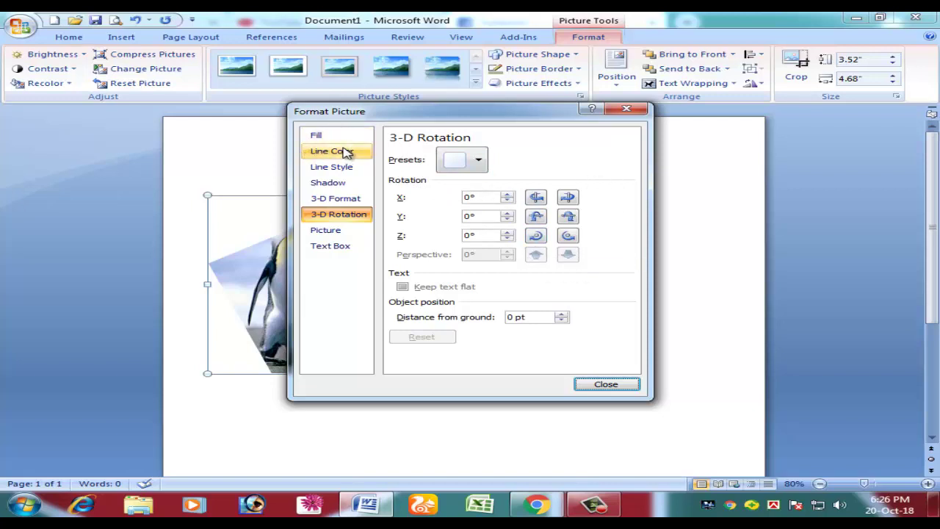
click(323, 137)
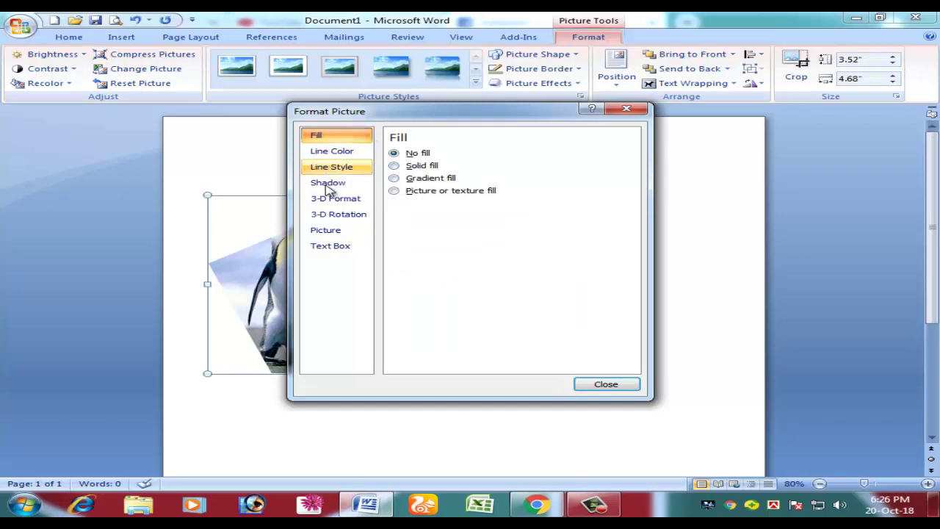
click(607, 384)
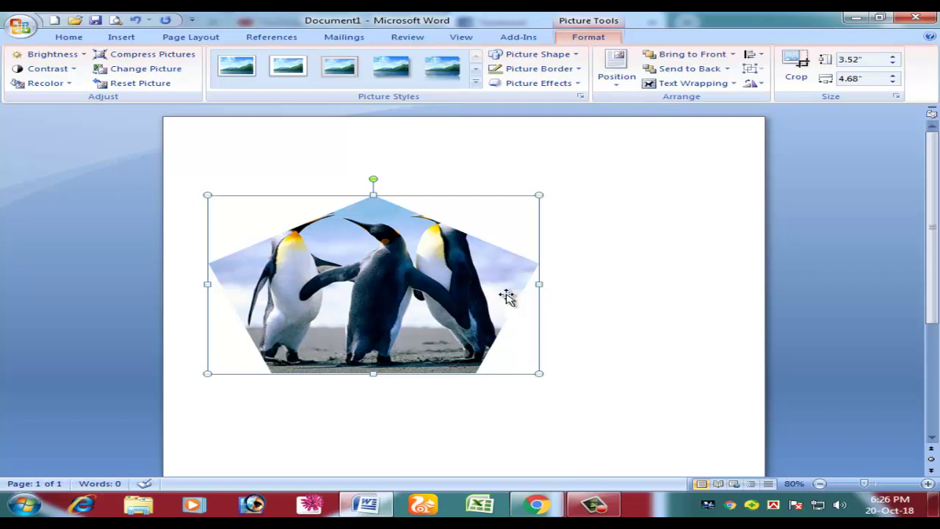
Drag the pentagon penguin picture against the page's top-left corner, leaving Position options unchanged
drag(412, 270, 435, 238)
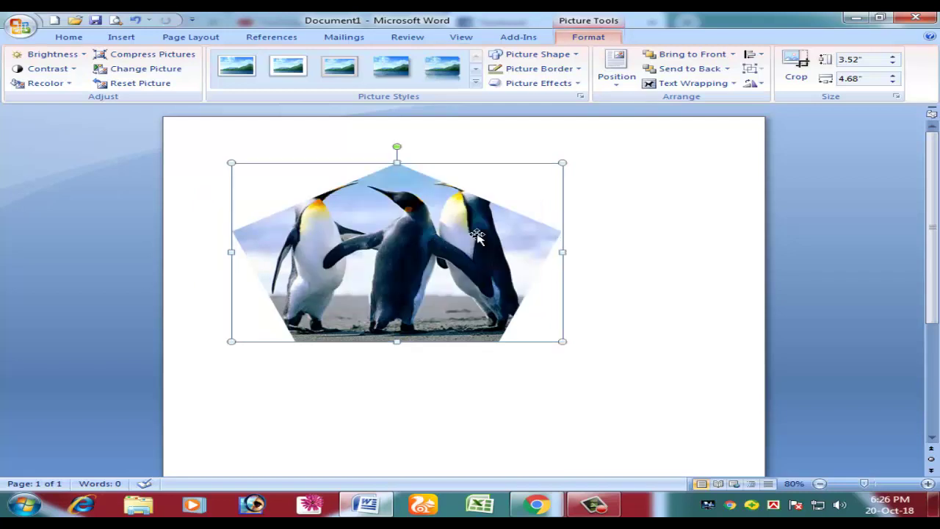
click(617, 70)
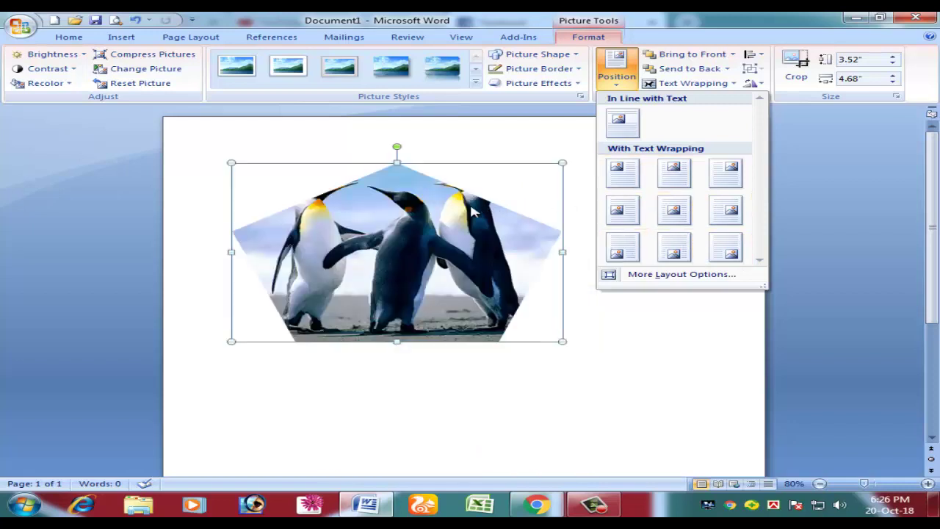
click(416, 213)
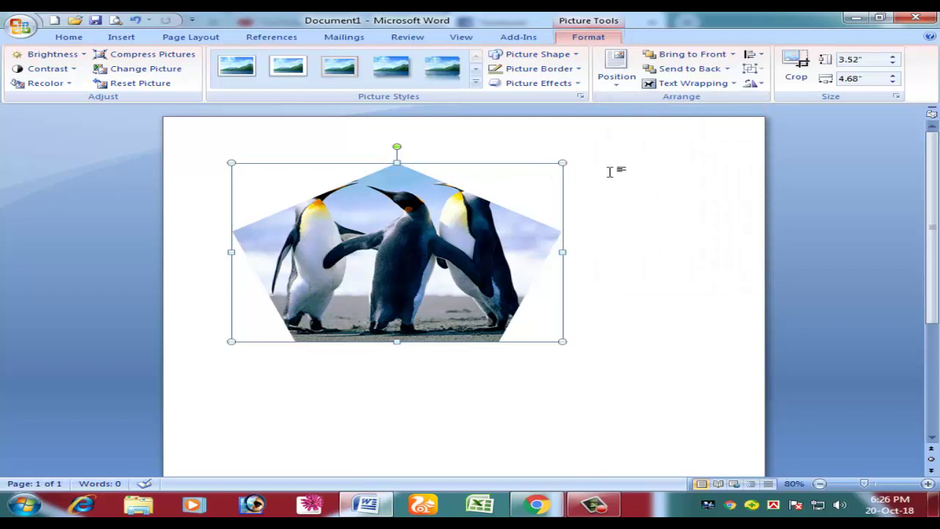
mouse_move(390, 247)
mouse_down()
mouse_move(633, 216)
mouse_move(285, 254)
mouse_move(305, 222)
mouse_move(294, 200)
mouse_move(316, 224)
mouse_up()
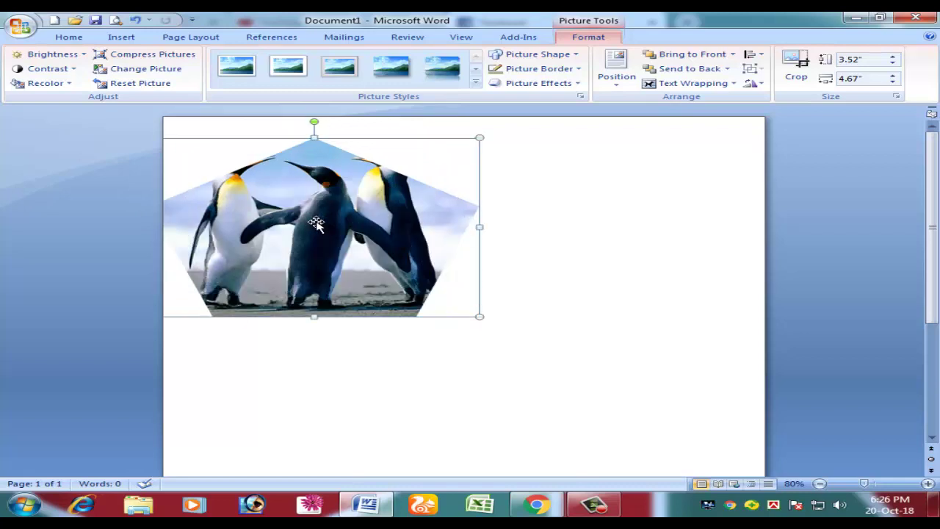
Display the Text Wrapping choices for the pentagon penguin picture
click(694, 83)
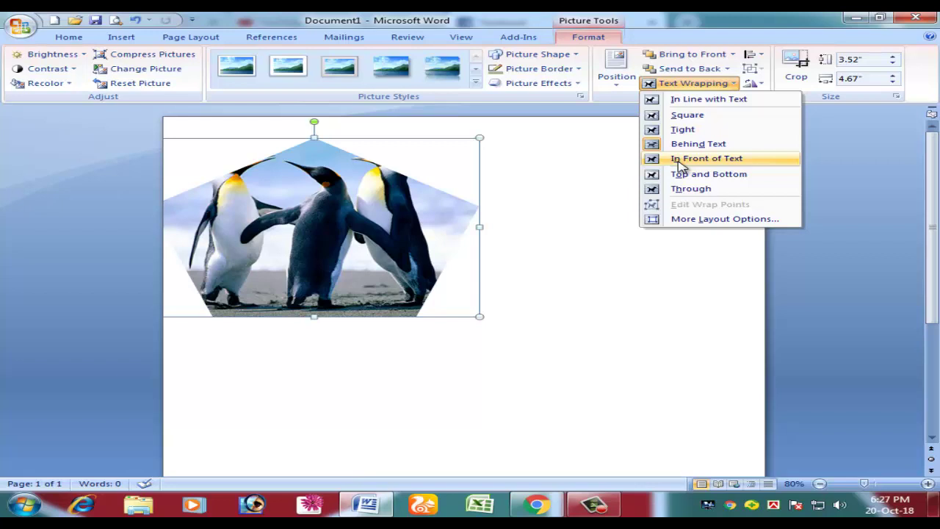
Bring the penguin picture forward one layer and then to the front
click(390, 234)
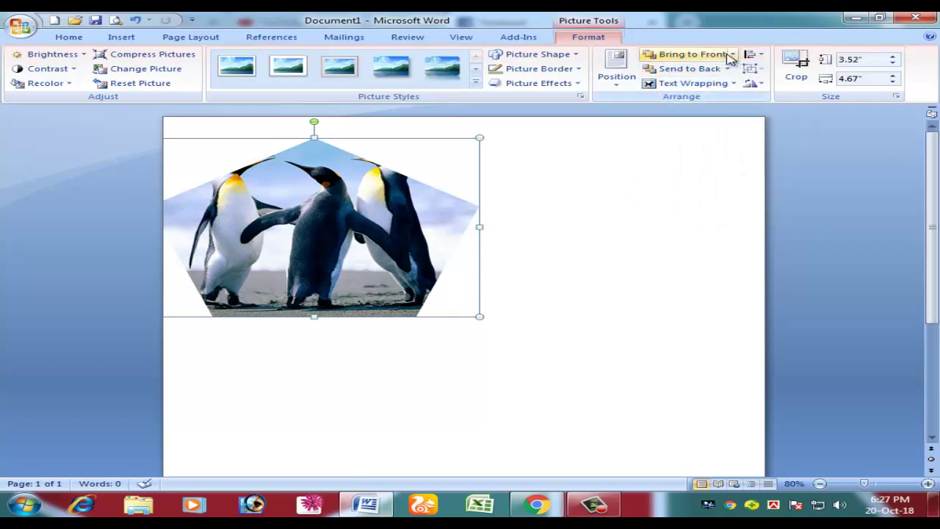
click(733, 55)
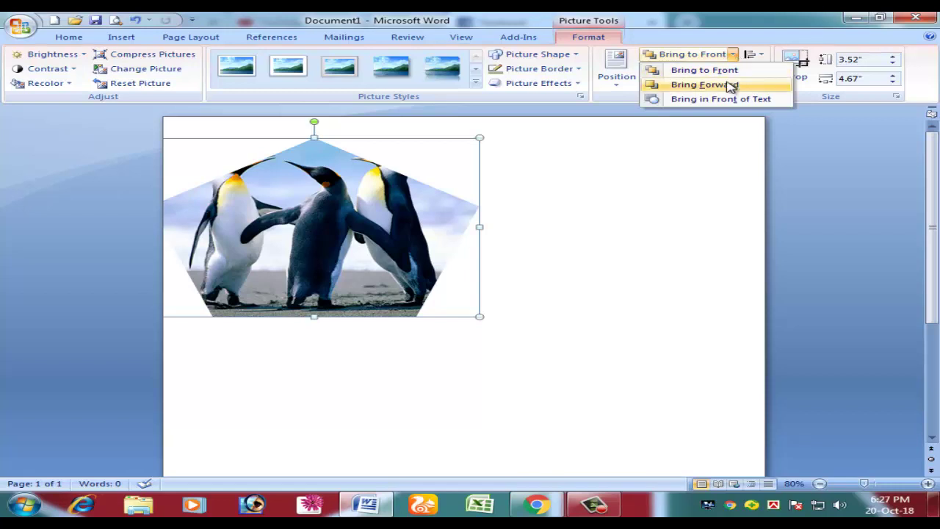
click(727, 84)
click(733, 54)
click(723, 72)
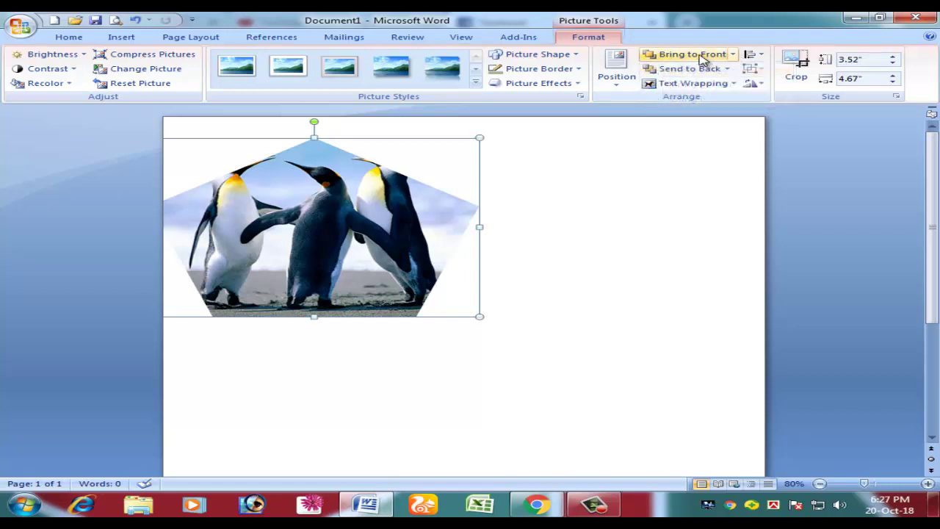
Send the picture backward and to the back, then drag it right to the upper centre
click(720, 68)
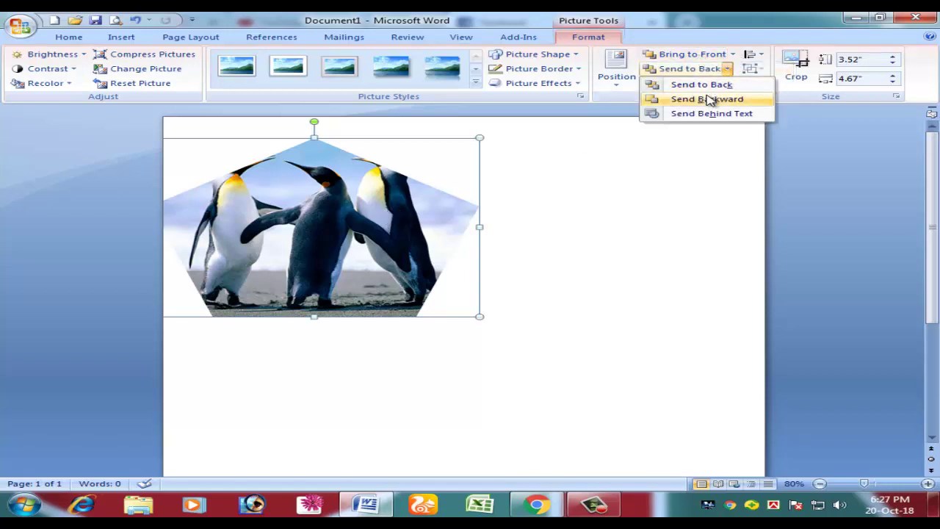
click(710, 83)
click(697, 83)
click(613, 151)
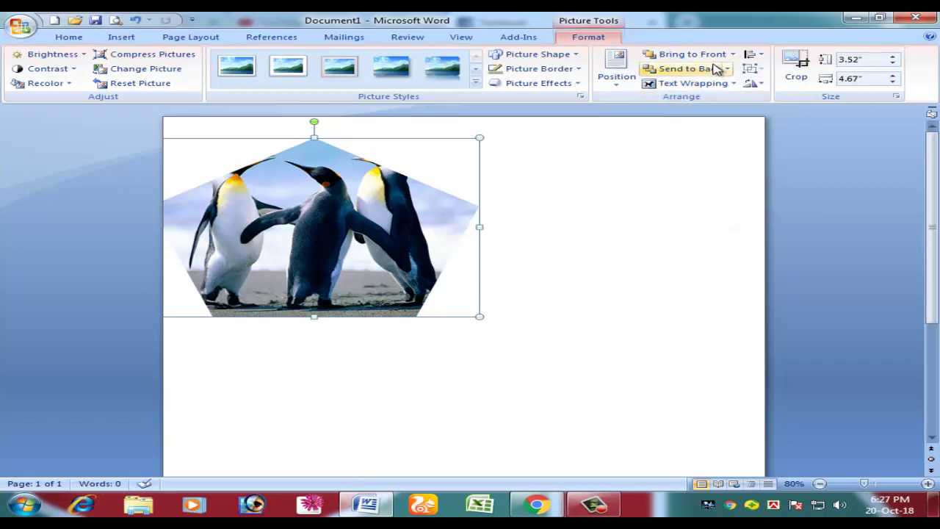
click(698, 70)
click(726, 68)
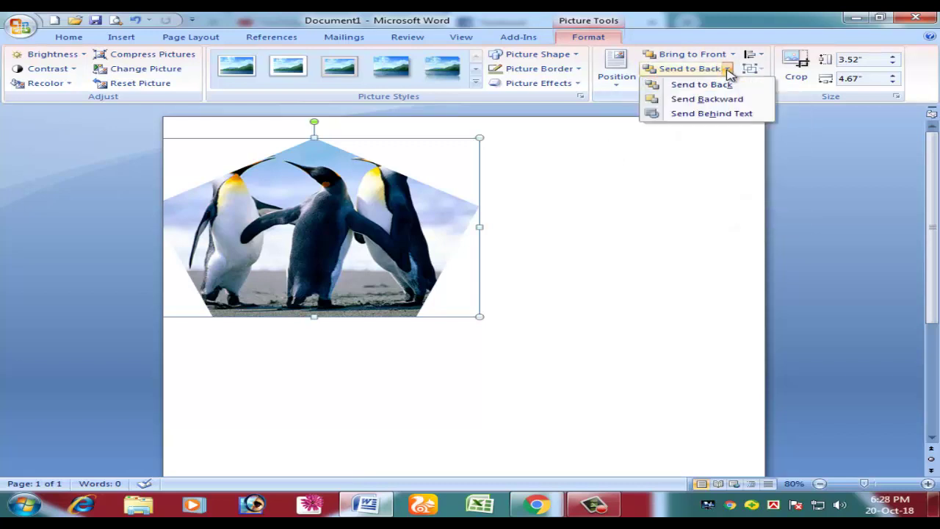
click(716, 99)
mouse_move(367, 221)
mouse_down()
mouse_move(529, 243)
mouse_move(556, 225)
mouse_up()
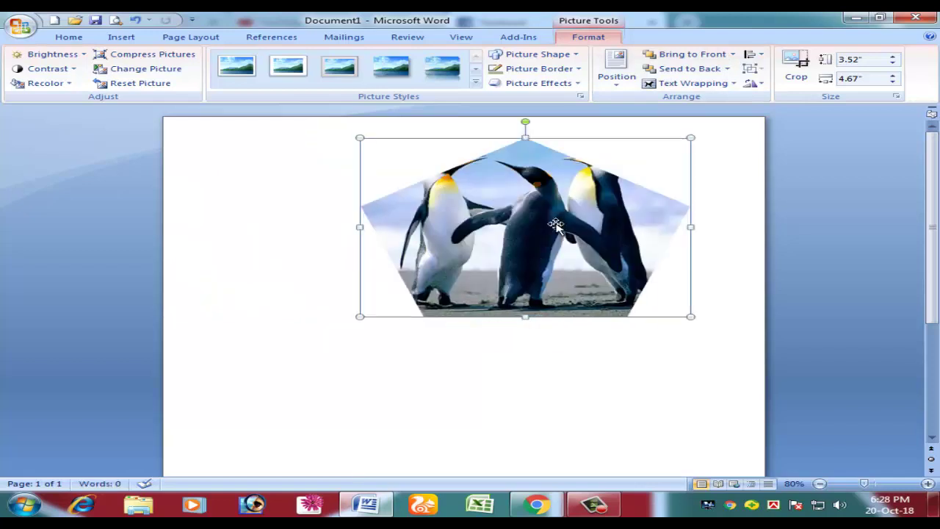
Try Align Left and Align Center, then align the penguin picture to the right margin
click(754, 54)
click(793, 71)
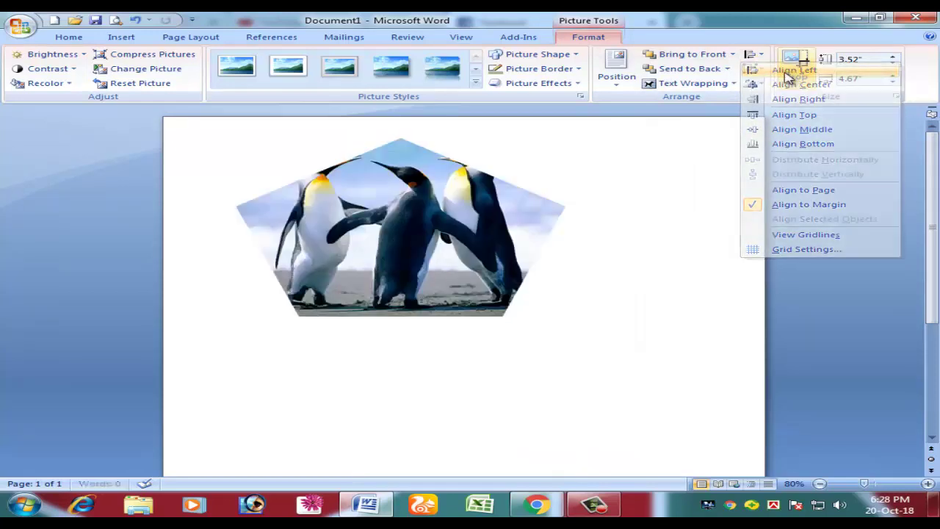
click(751, 54)
click(786, 85)
click(751, 58)
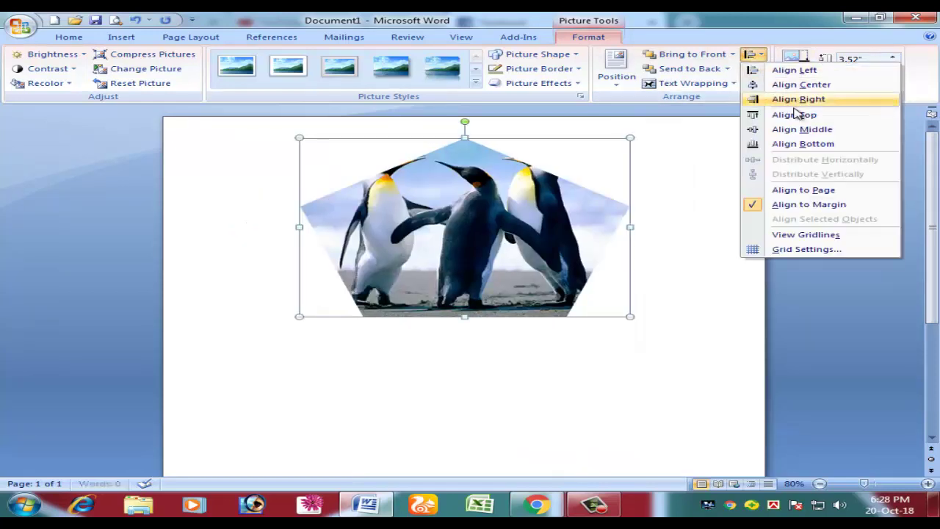
click(805, 98)
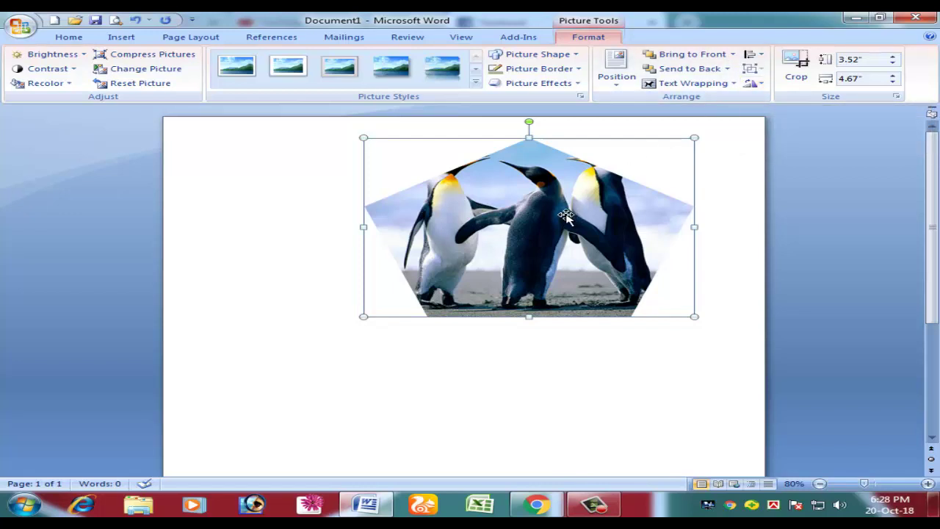
click(752, 83)
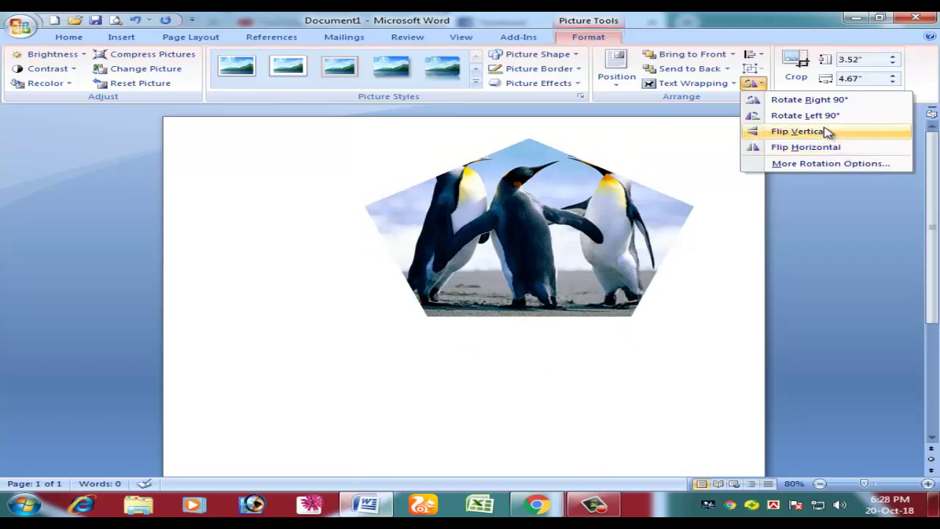
click(820, 165)
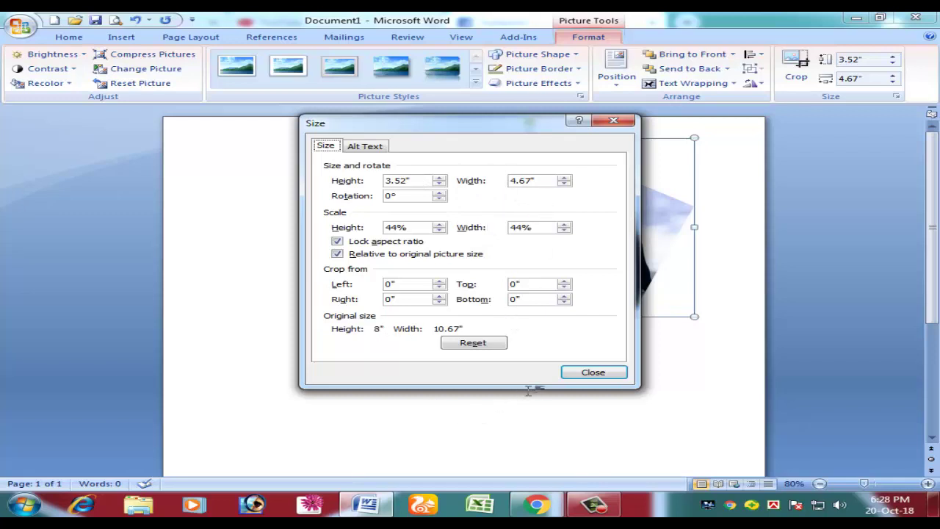
click(614, 121)
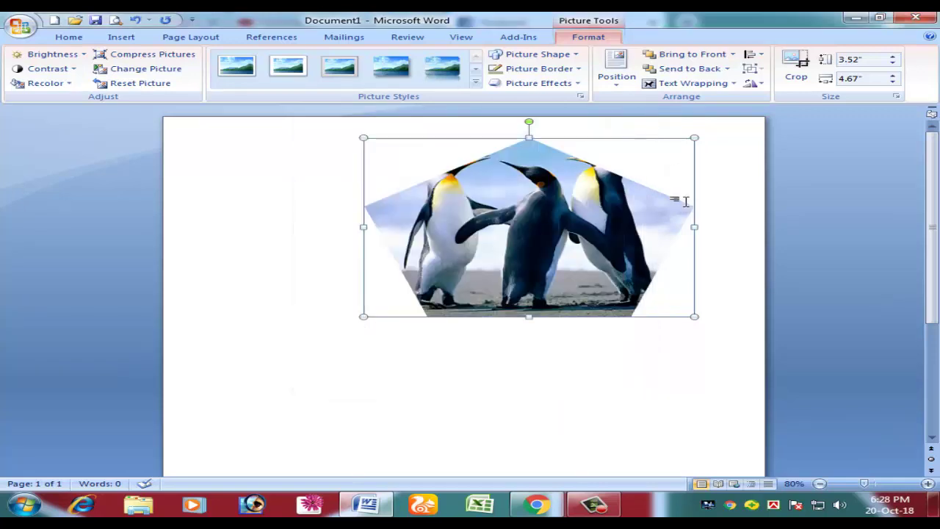
Crop the penguin picture's top-right corner, then reduce its size with the spinners to about 2.69" by 3.2"
click(797, 67)
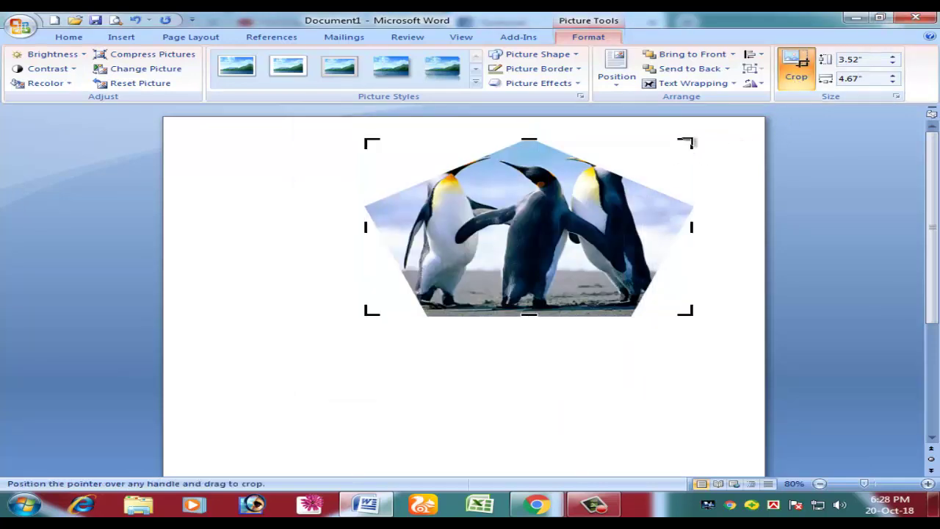
drag(690, 137, 627, 159)
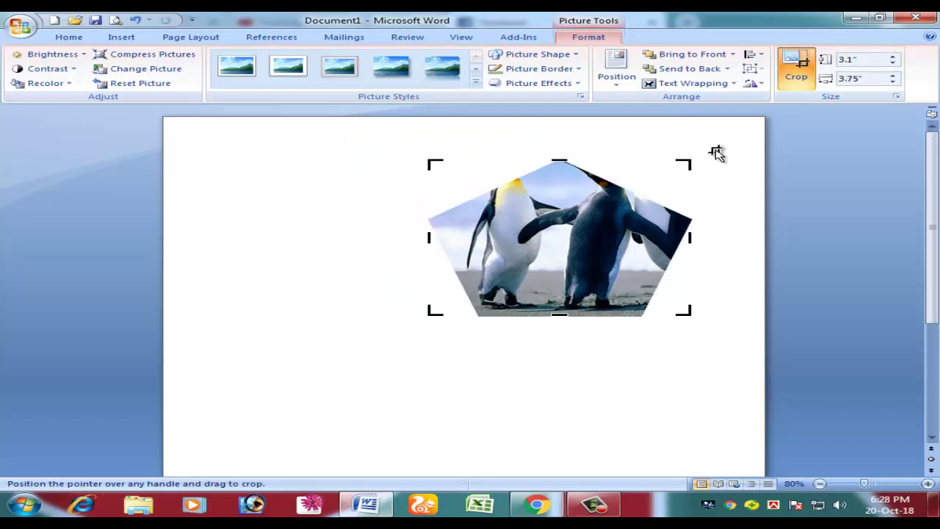
click(894, 64)
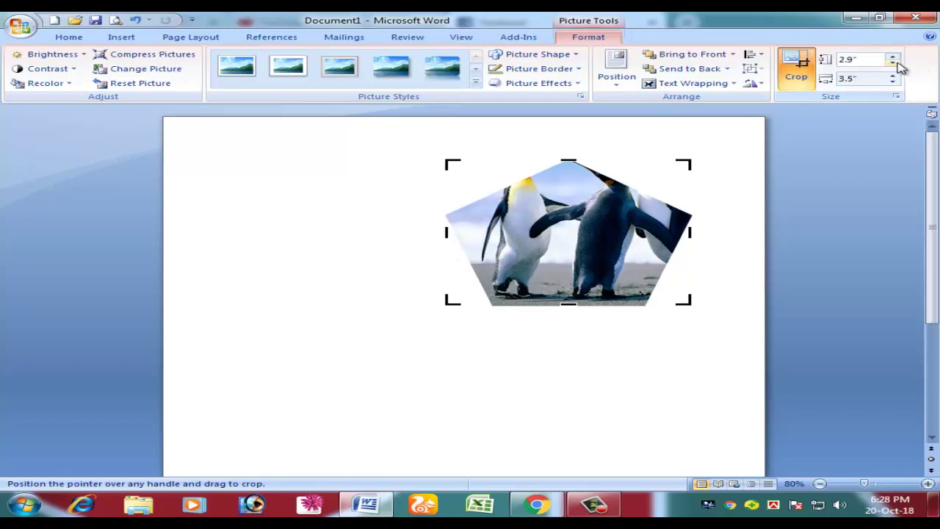
click(894, 63)
click(894, 64)
click(893, 74)
click(893, 74)
click(893, 74)
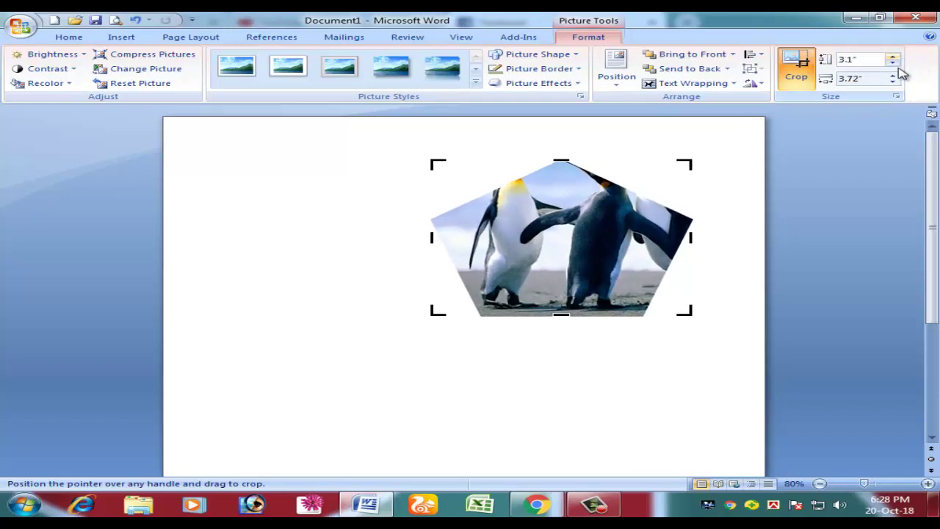
click(893, 82)
click(894, 82)
click(893, 82)
click(893, 82)
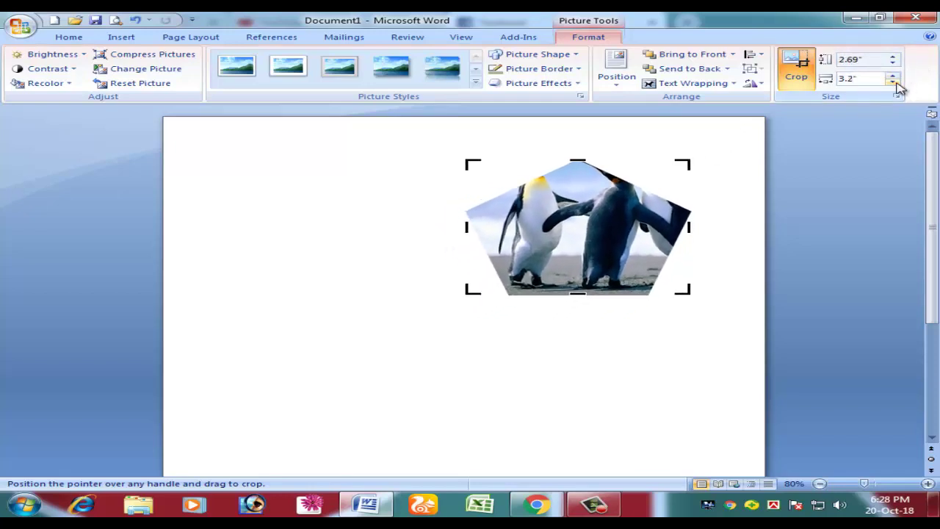
click(893, 83)
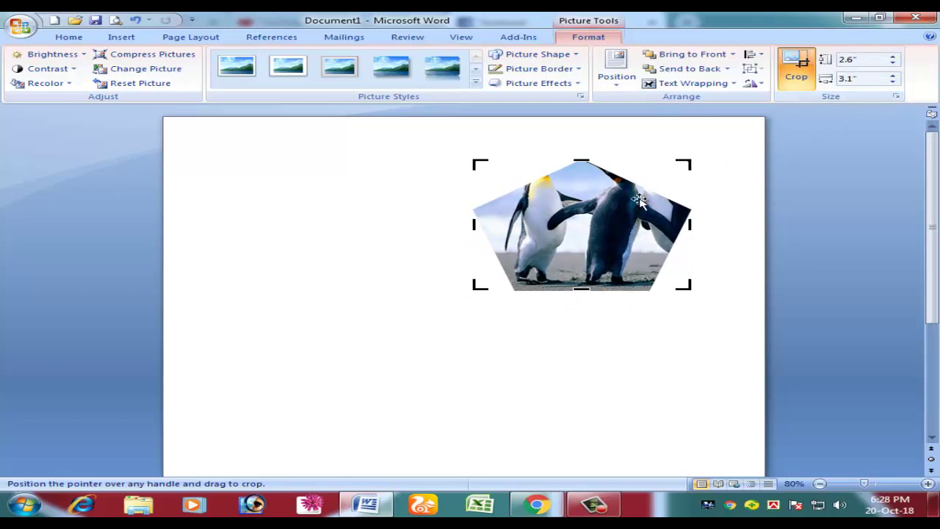
Finish cropping and reselect the penguin picture to bring back its formatting options
click(797, 67)
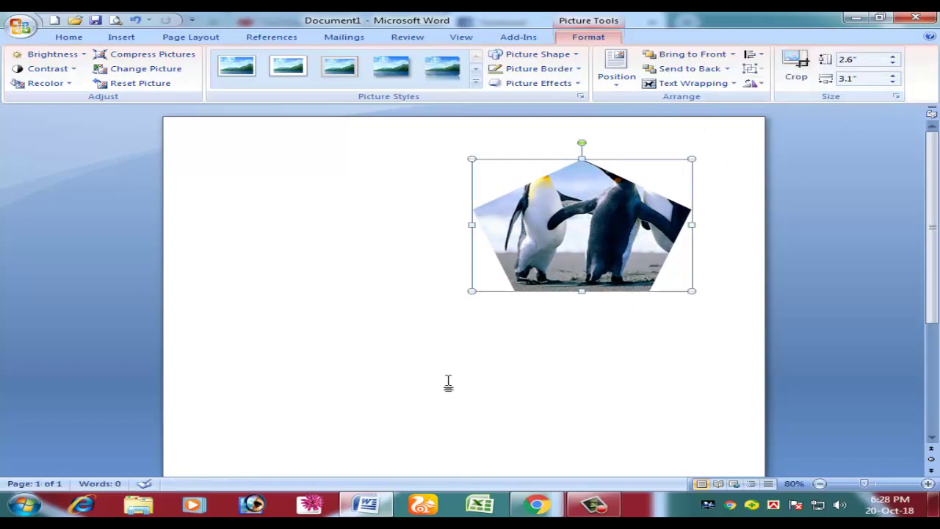
click(233, 174)
click(575, 208)
double_click(575, 208)
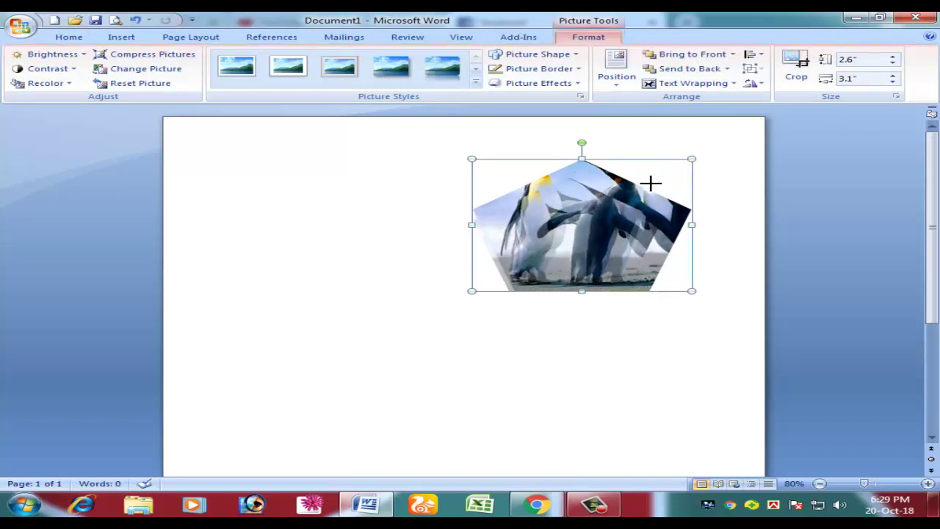
Shrink the penguin picture to 1.62" by 2.63", then delete it
drag(693, 159, 651, 184)
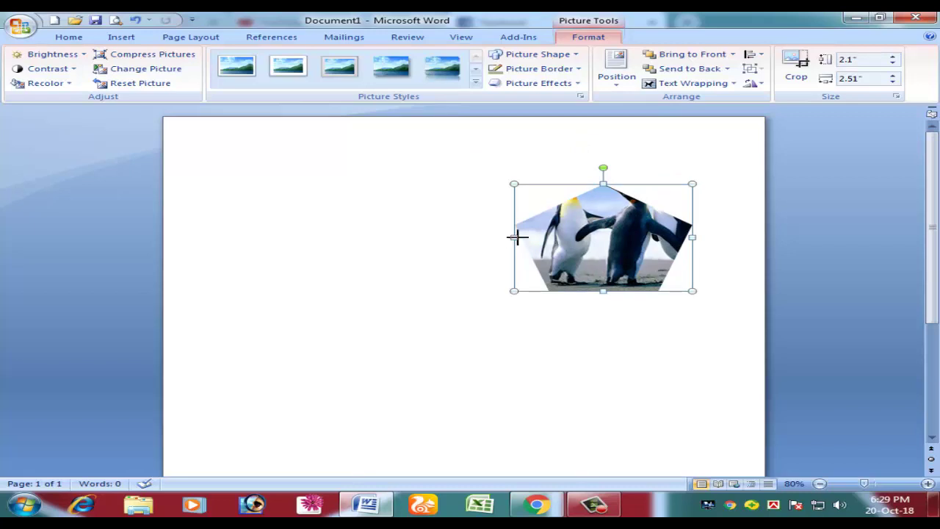
mouse_move(513, 238)
mouse_down()
mouse_move(591, 237)
mouse_move(451, 237)
mouse_up()
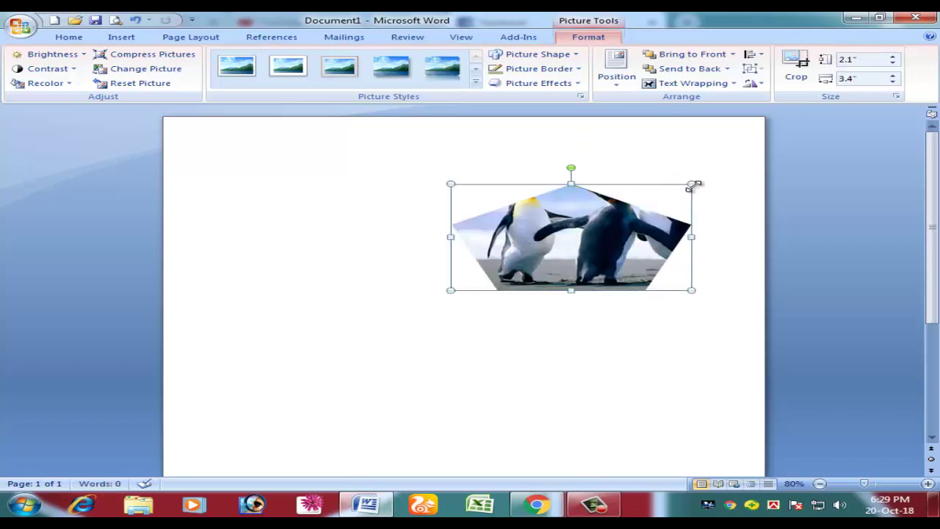
drag(694, 185, 637, 209)
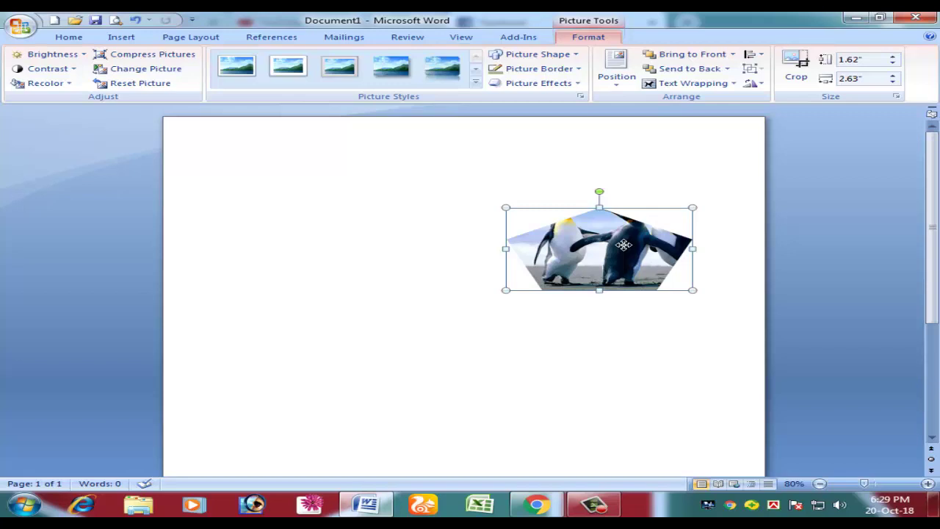
key(Delete)
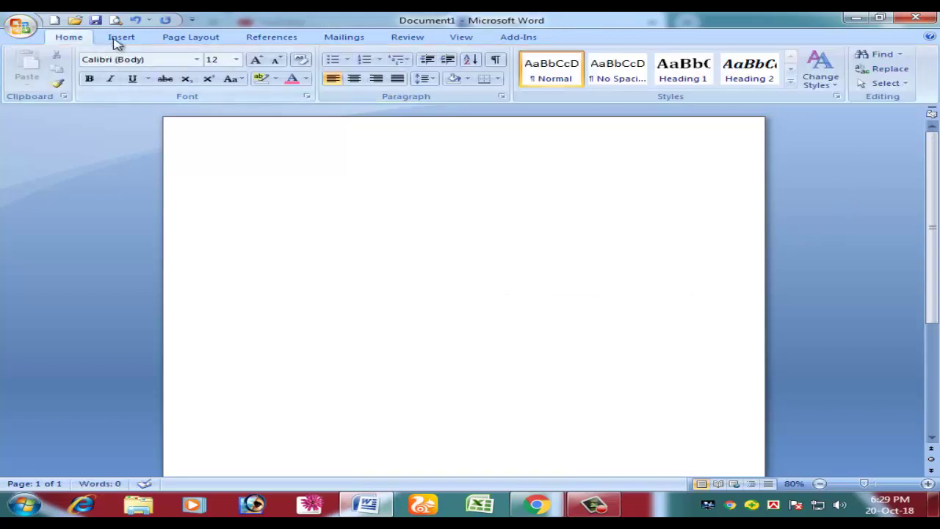
Open the Clip Art task pane from the Insert tab
click(117, 38)
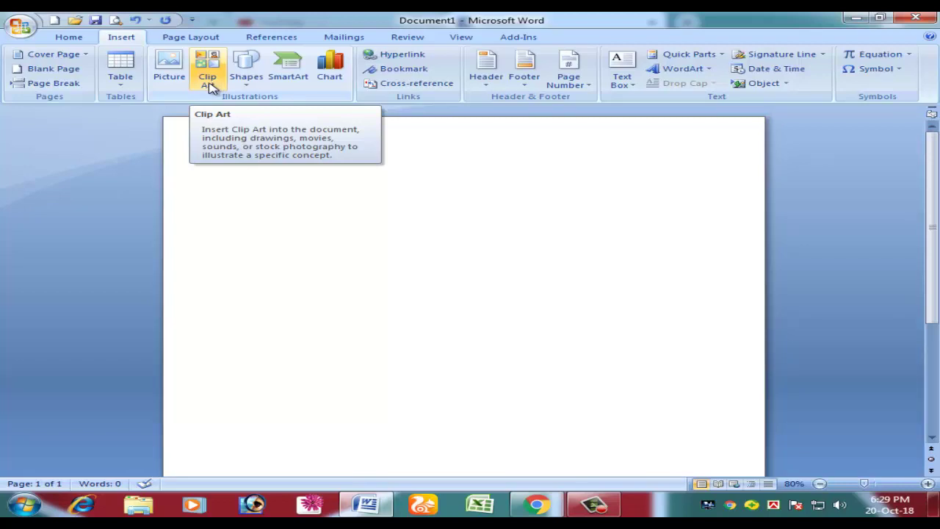
click(208, 81)
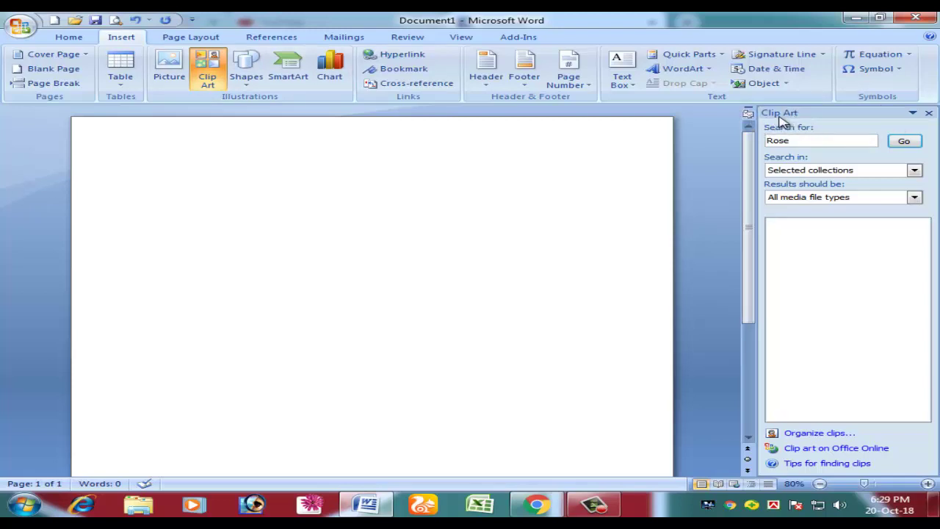
Search the clip art for 'house' and drag the lakeside house photo onto the page
drag(803, 141, 753, 144)
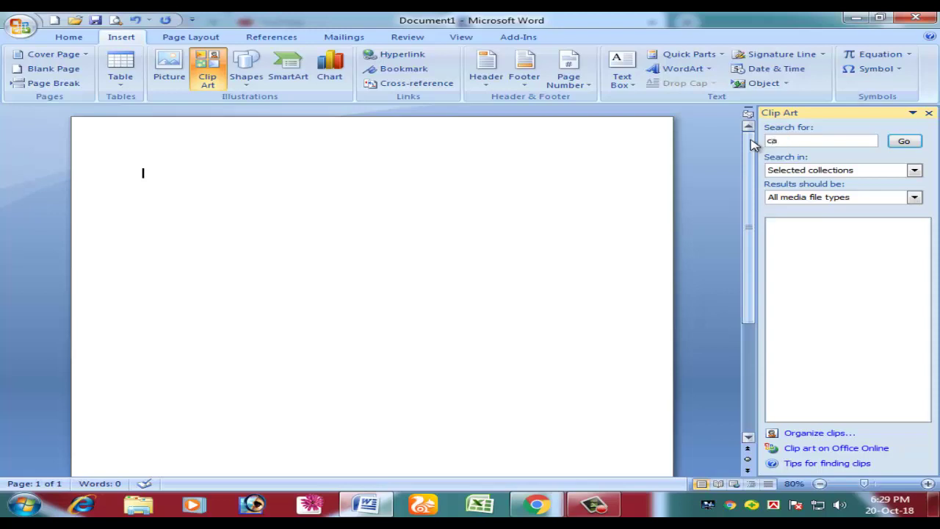
click(905, 141)
text(house)
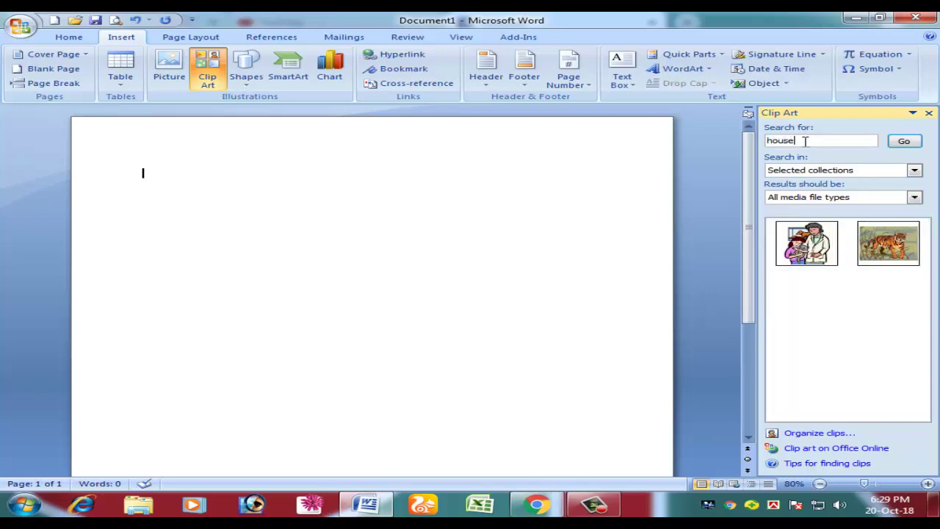
key(Return)
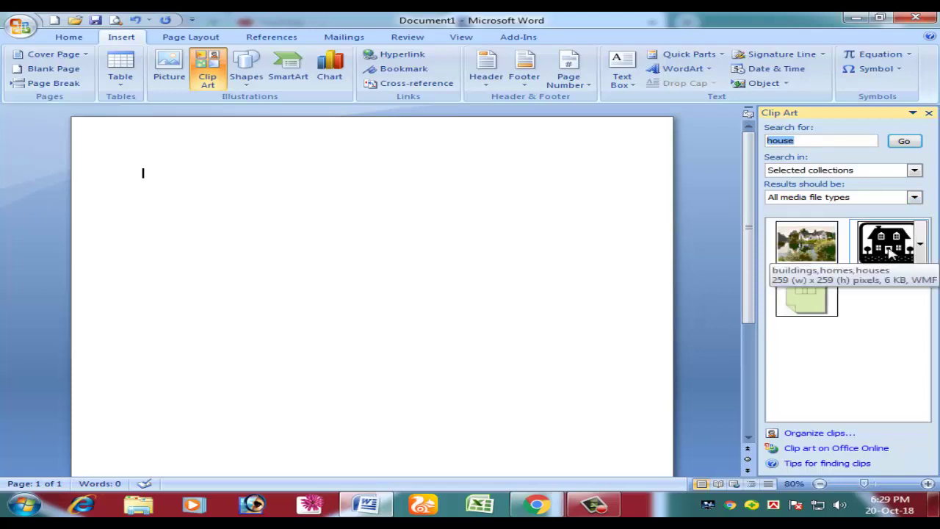
mouse_move(804, 241)
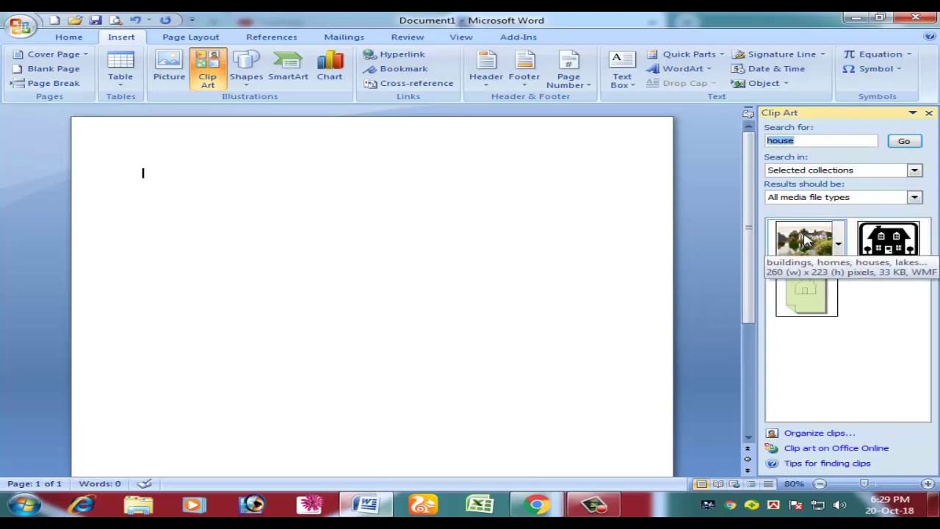
drag(810, 241, 233, 193)
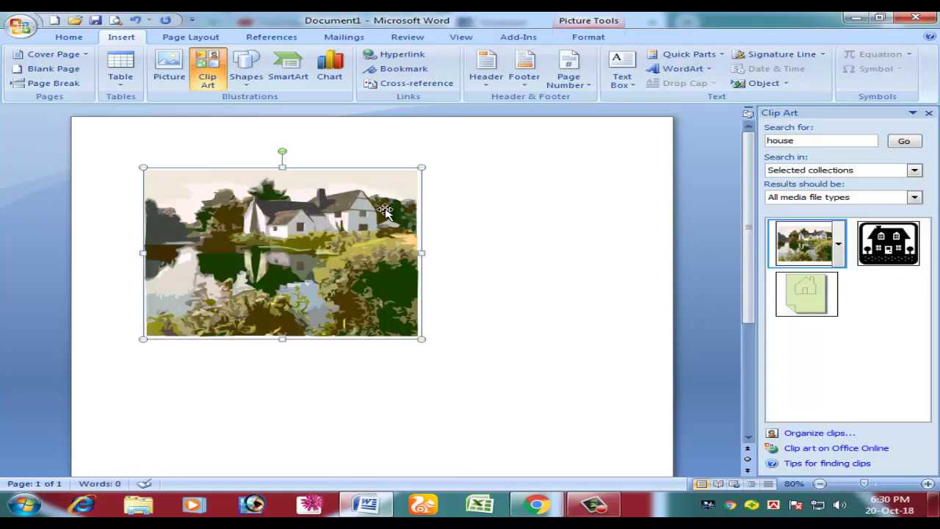
Set the house picture's text wrapping to Behind Text and nudge it slightly up and right
double_click(324, 198)
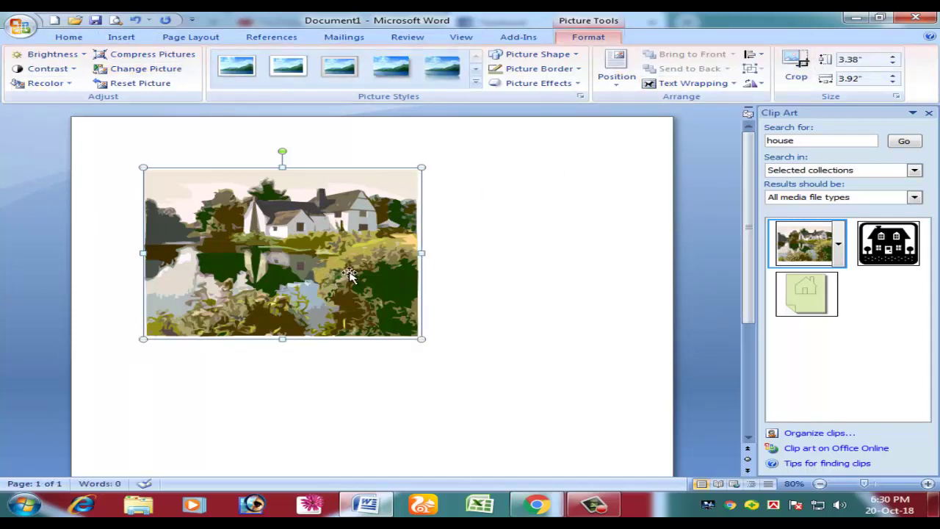
click(693, 83)
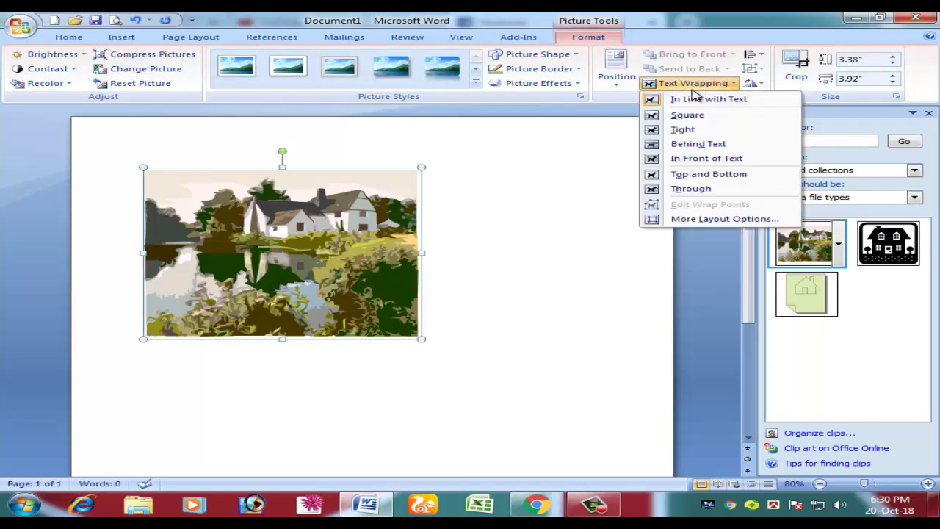
click(694, 144)
mouse_move(265, 264)
mouse_down()
mouse_move(450, 296)
mouse_move(287, 258)
mouse_up()
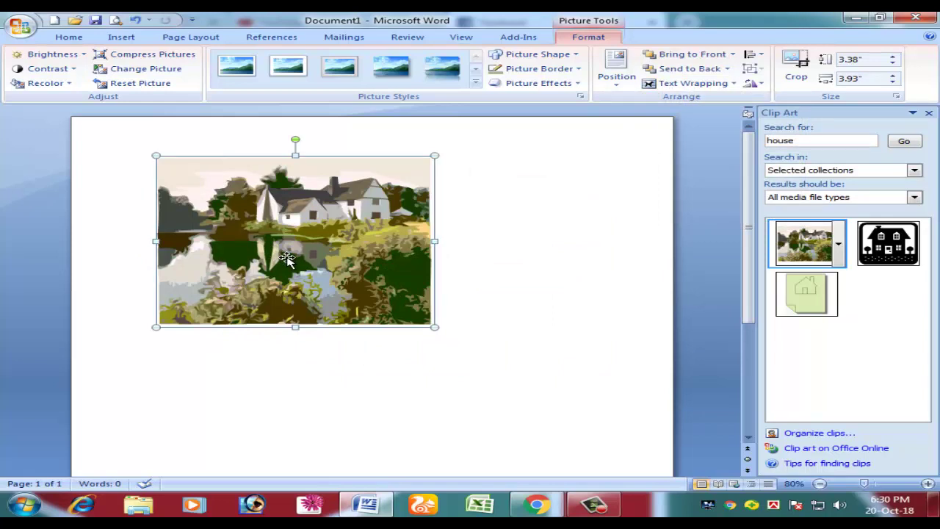
Include Web Collections in the clip art search, then follow the Clip art on Office Online link
click(914, 170)
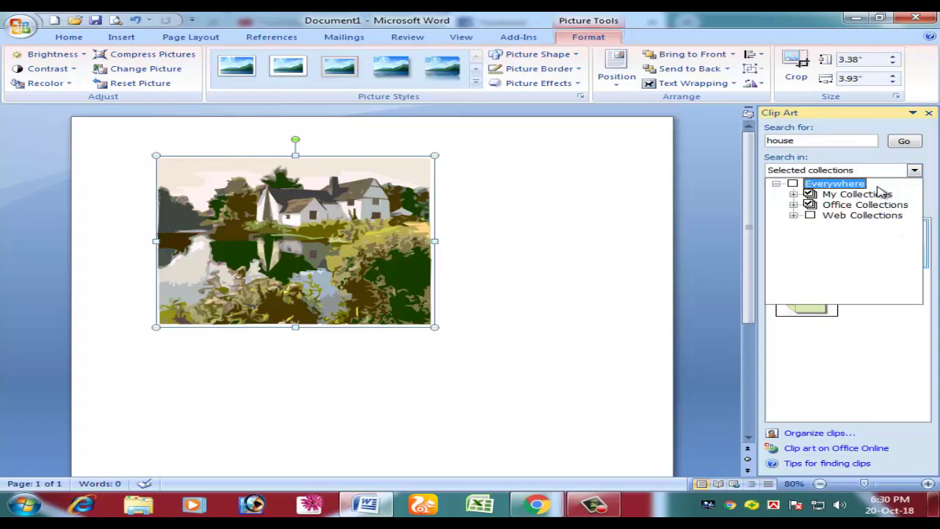
click(812, 217)
click(899, 396)
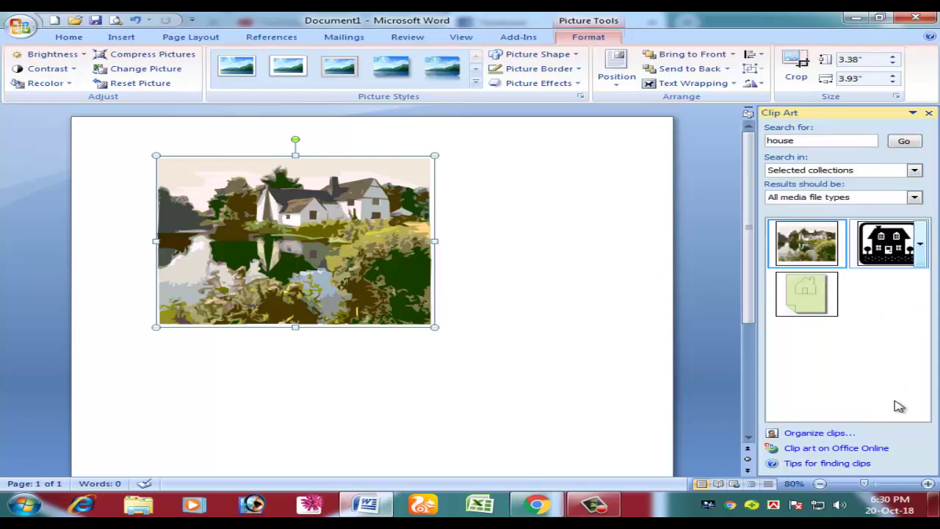
click(915, 198)
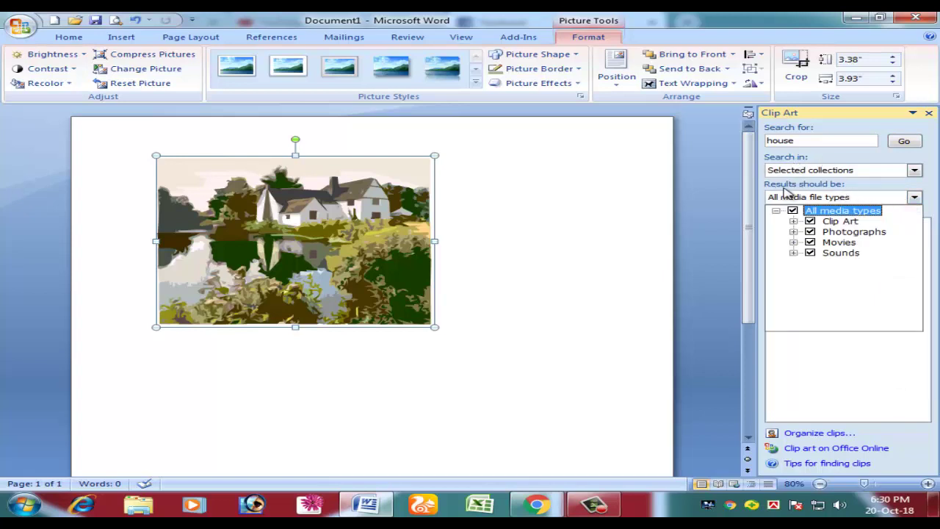
click(864, 387)
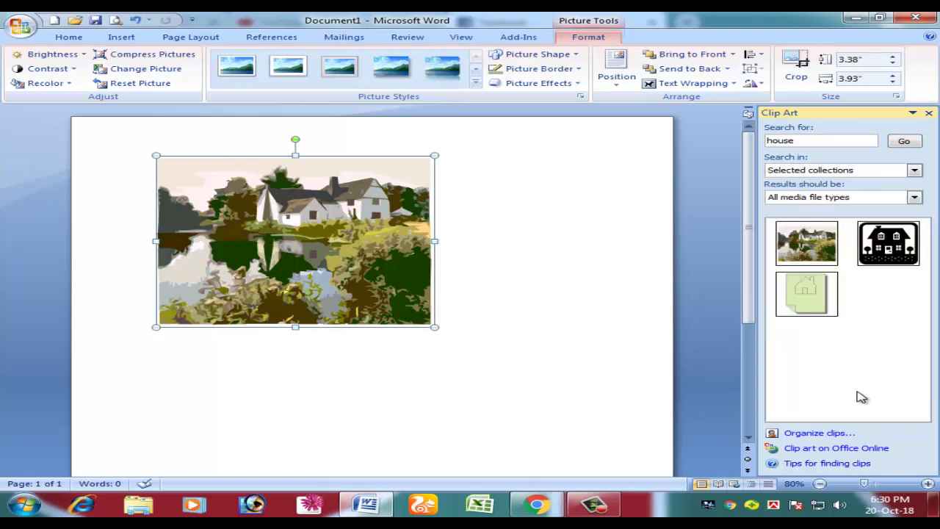
click(835, 450)
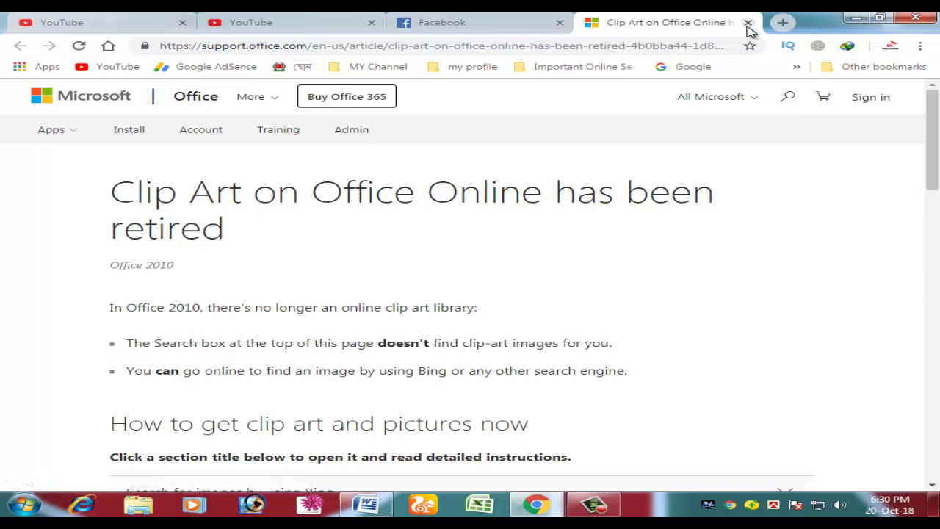
Close the Clip Art retirement tab in Chrome and switch back to the Word document
click(747, 23)
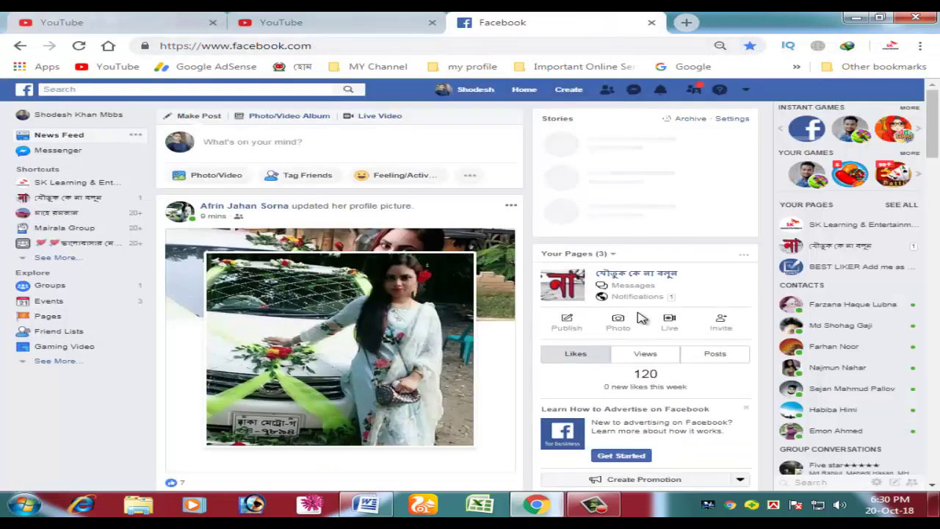
scroll(441, 220, down, 1)
scroll(426, 279, down, 5)
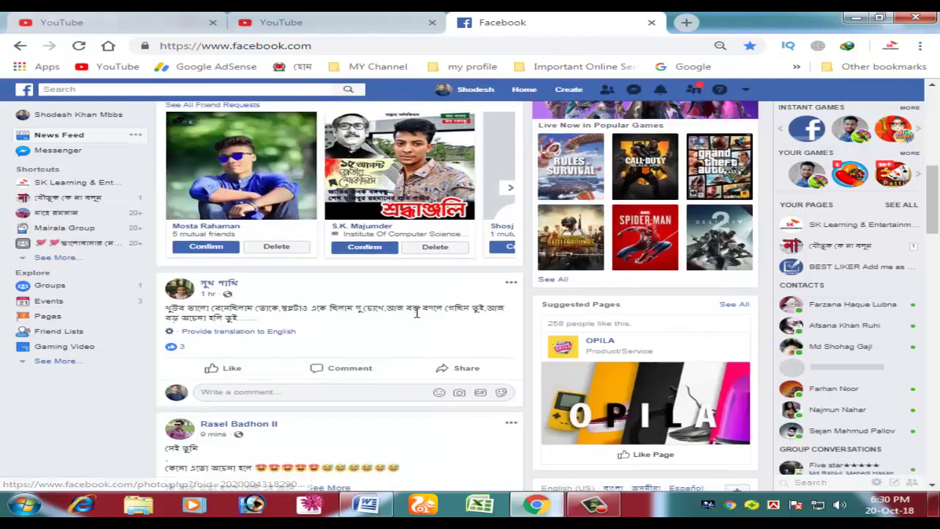
scroll(419, 311, down, 5)
scroll(397, 436, down, 5)
click(365, 505)
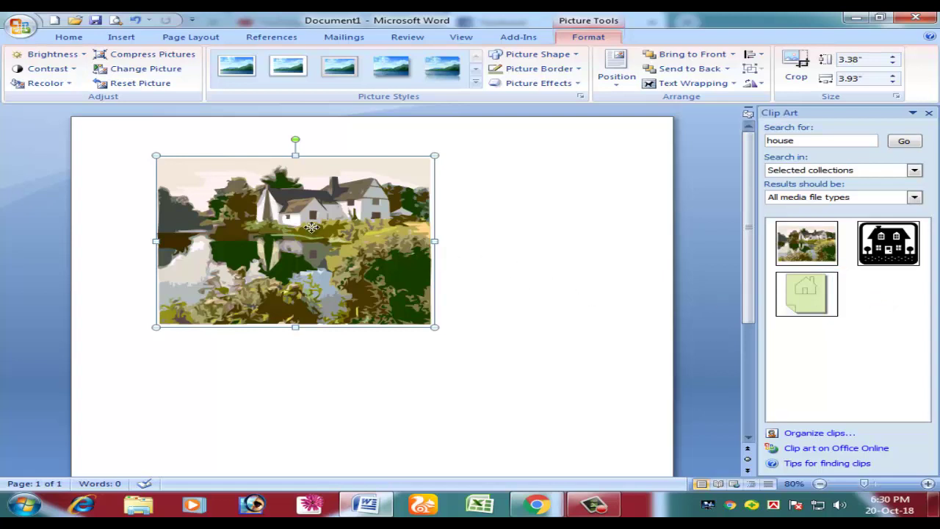
Move the house picture upper right, resize it to 3.2" by 3.72", delete it, and close the Clip Art pane
drag(336, 219, 538, 193)
drag(355, 130, 566, 139)
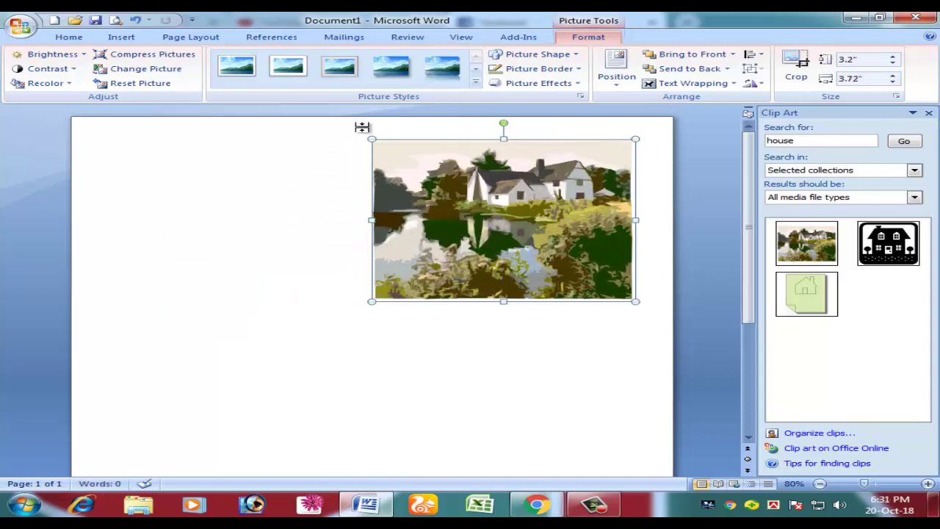
click(76, 37)
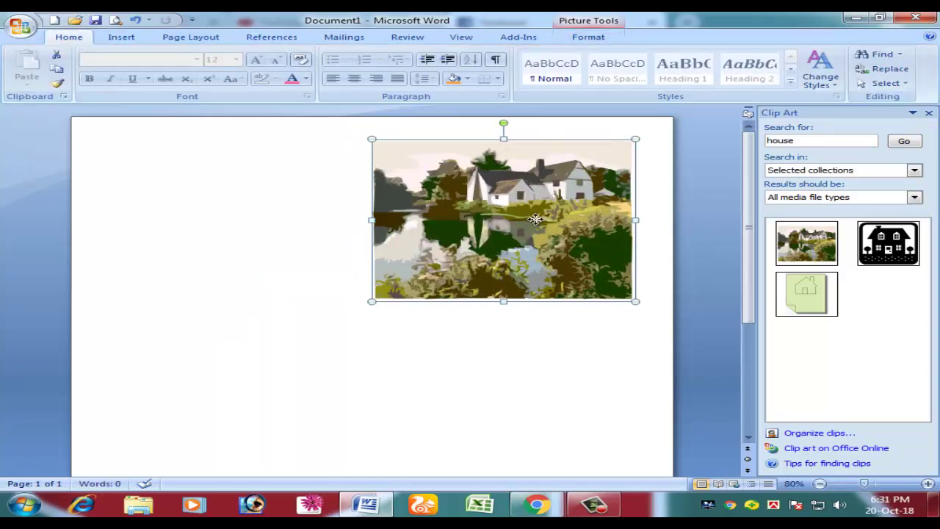
key(Delete)
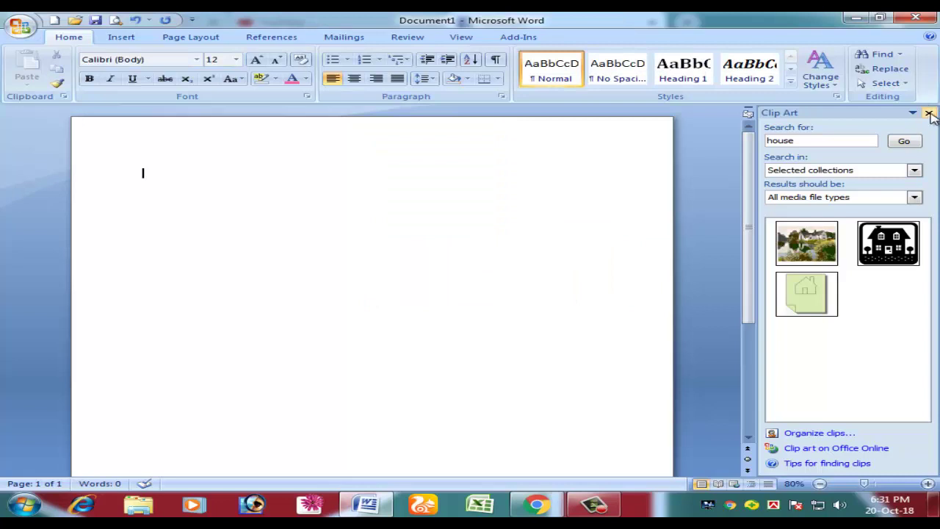
click(929, 111)
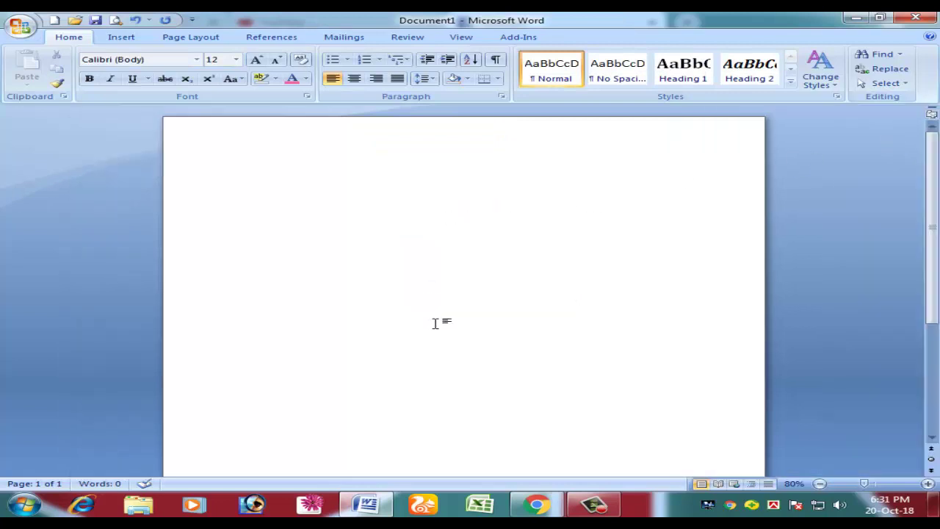